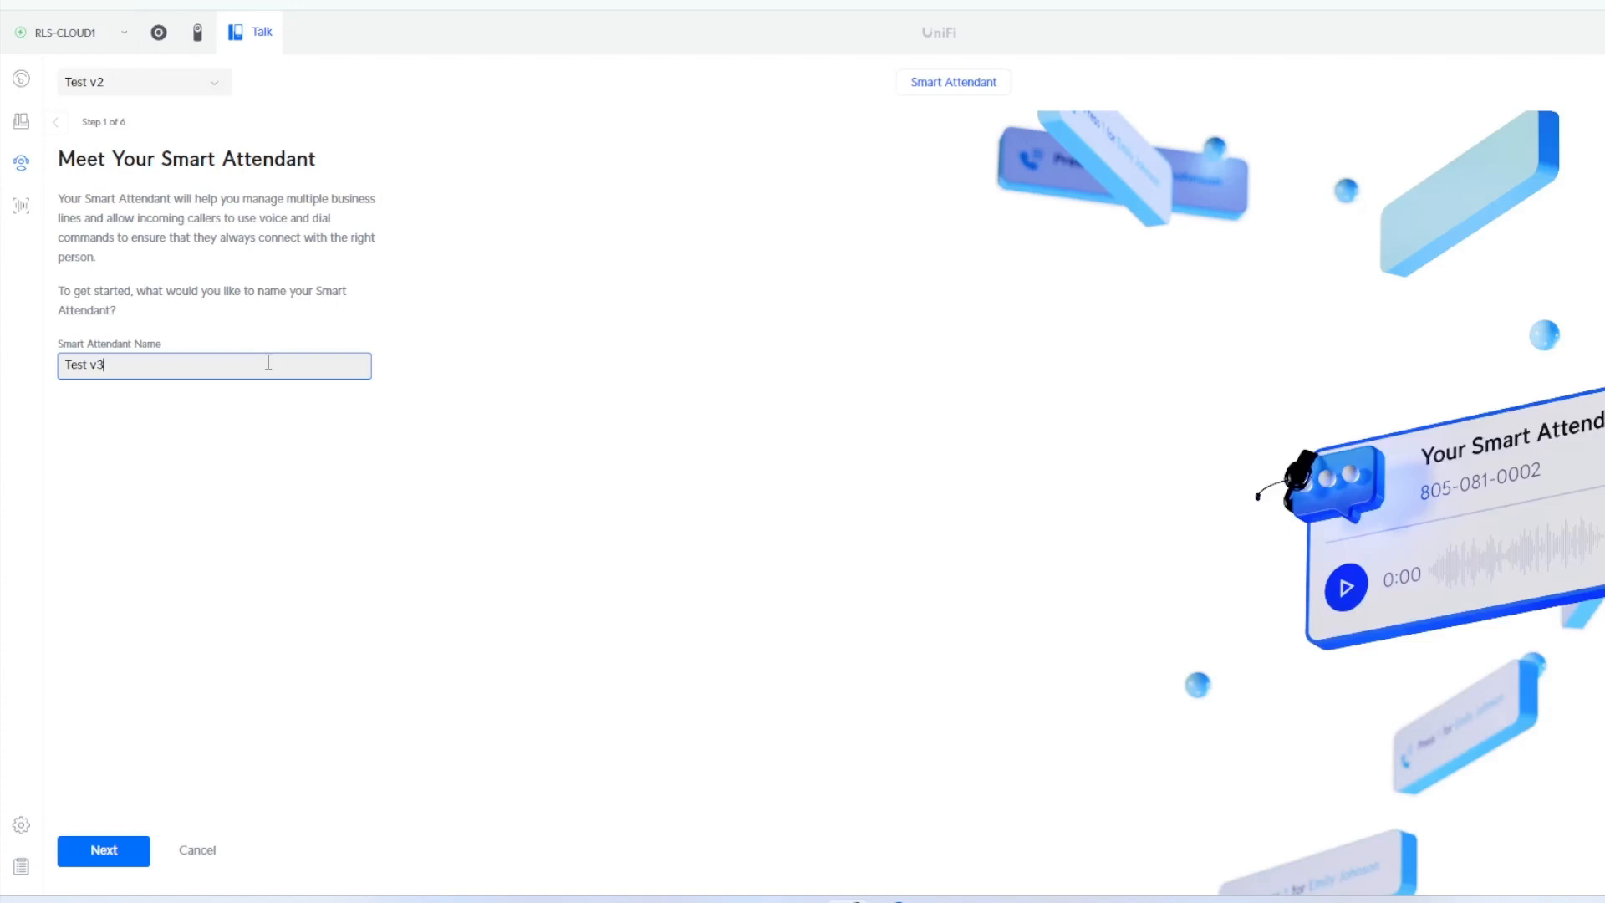
Accept the attendant name Test v3 and assign it the external phone number currently used by Test v2
left_click(126, 865)
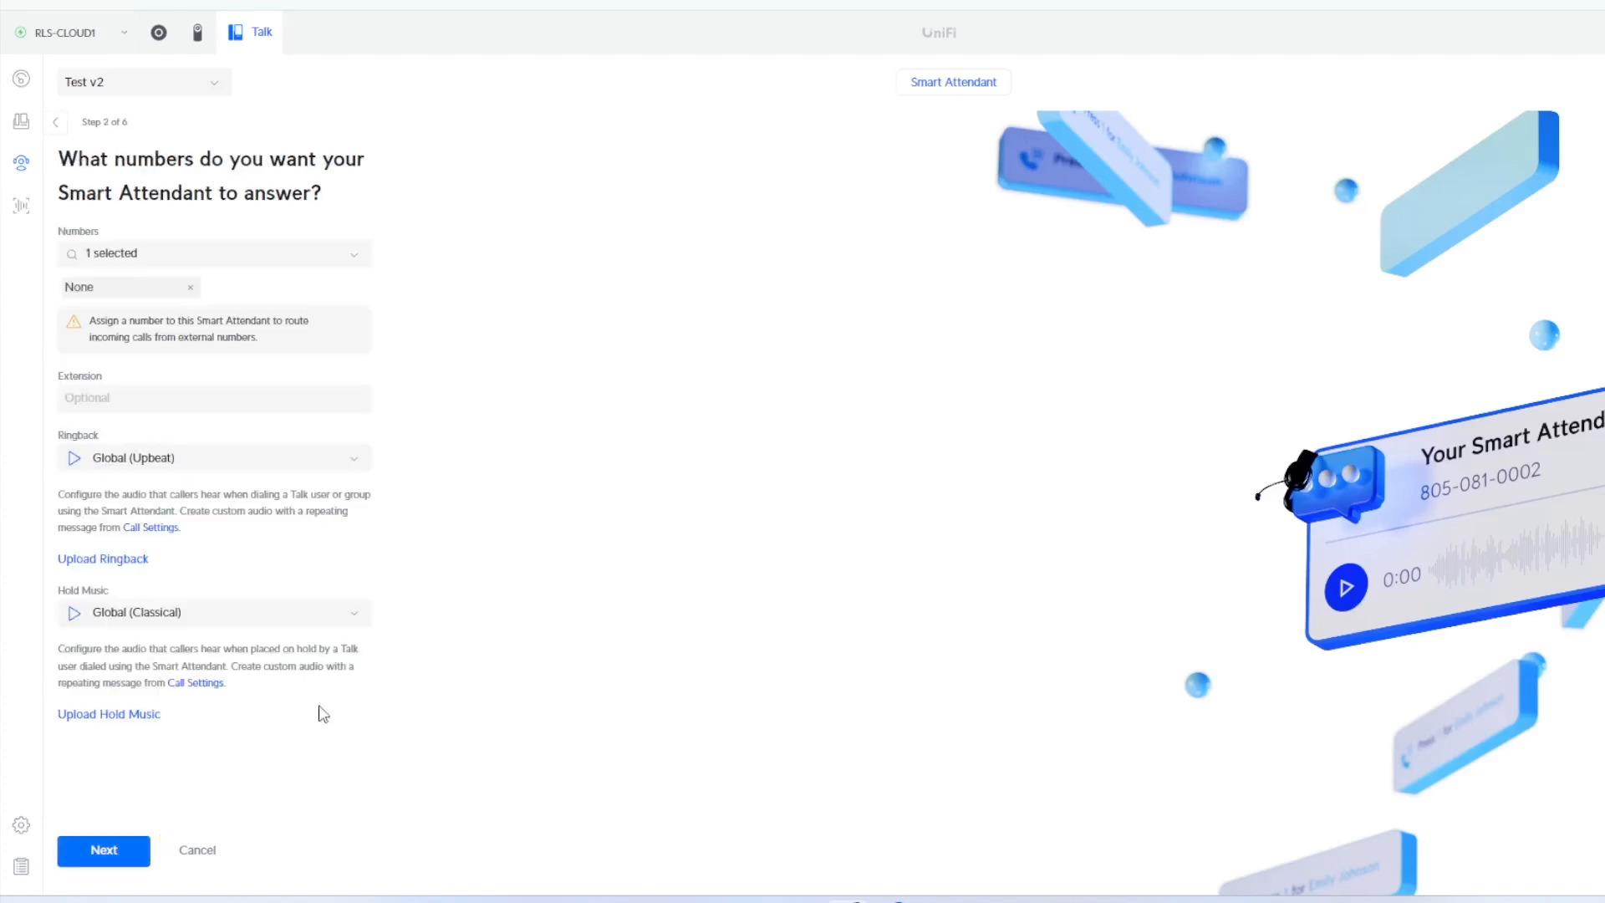
left_click(356, 265)
left_click(215, 320)
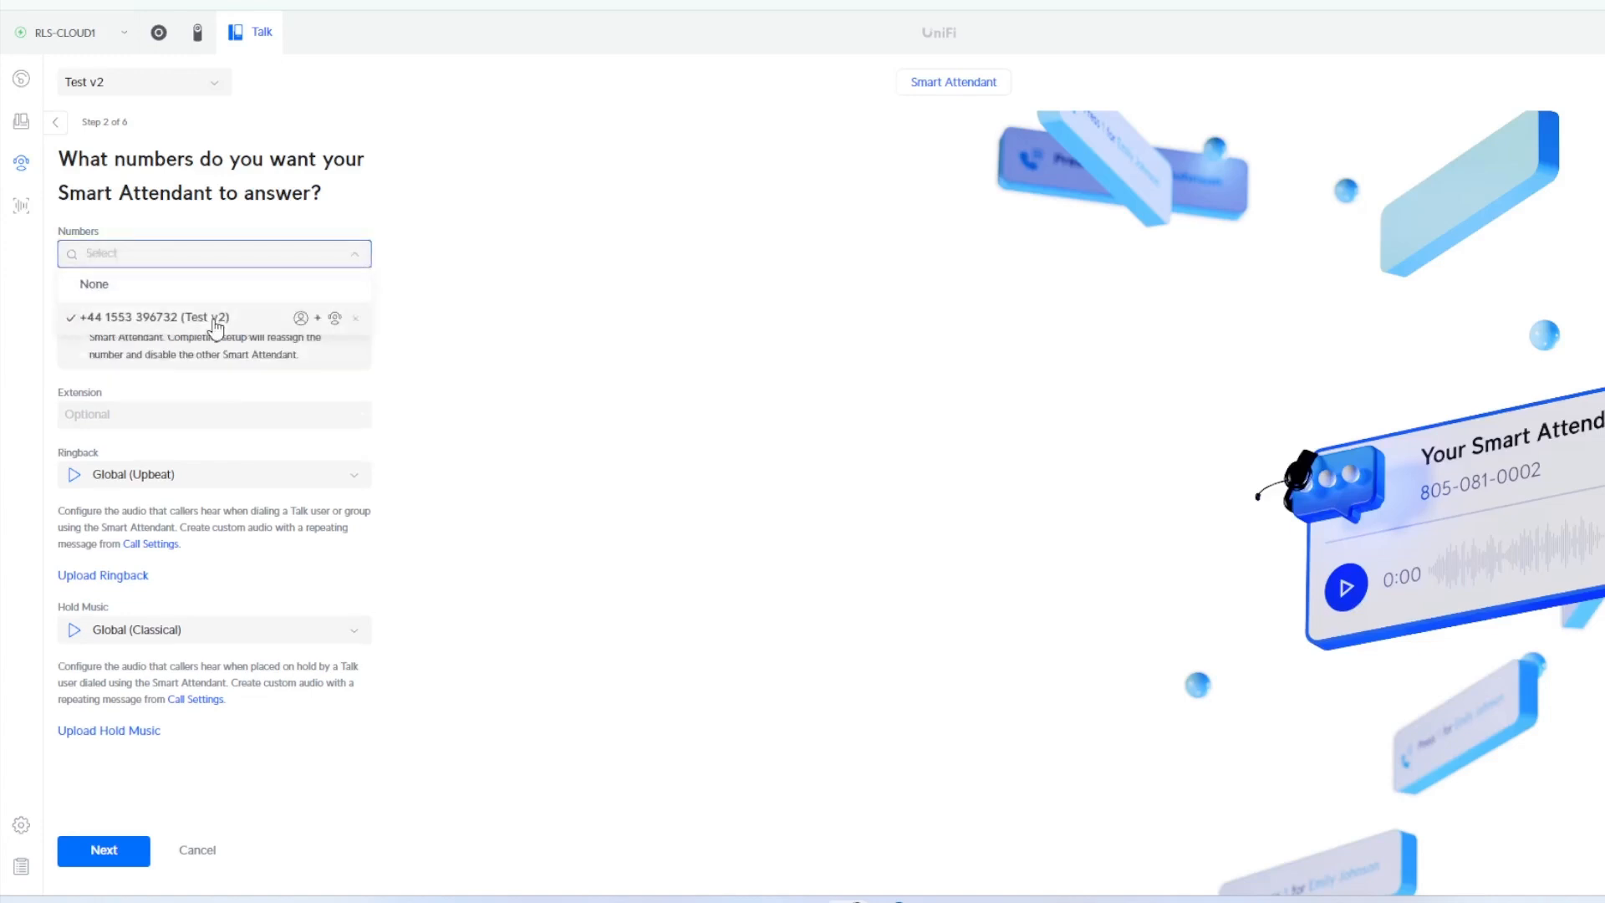
left_click(735, 443)
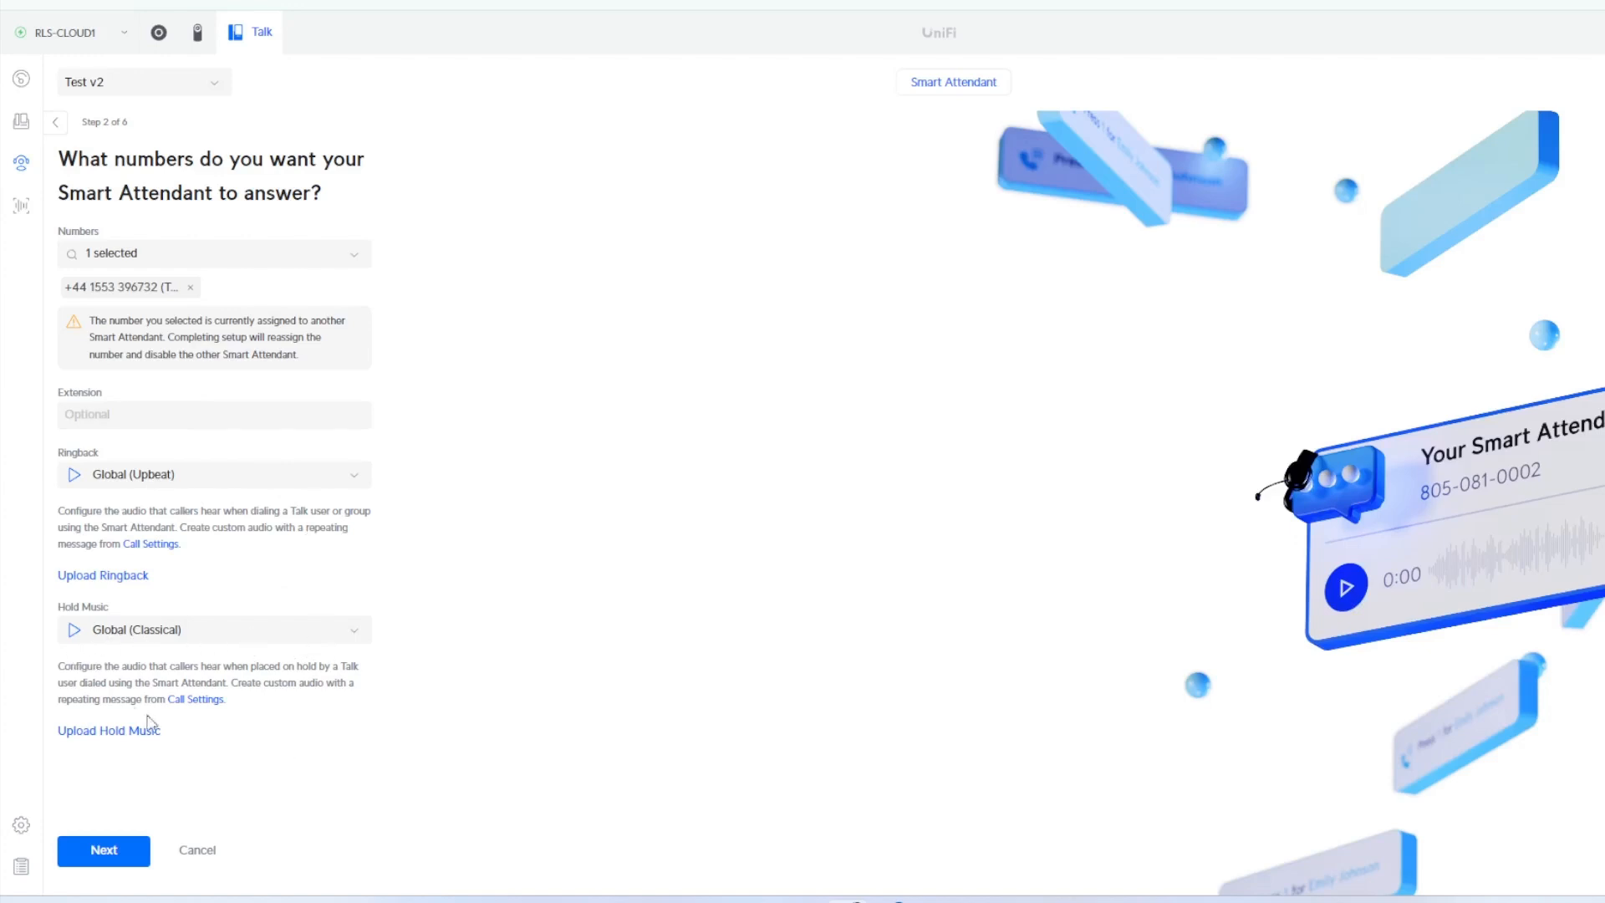
left_click(101, 859)
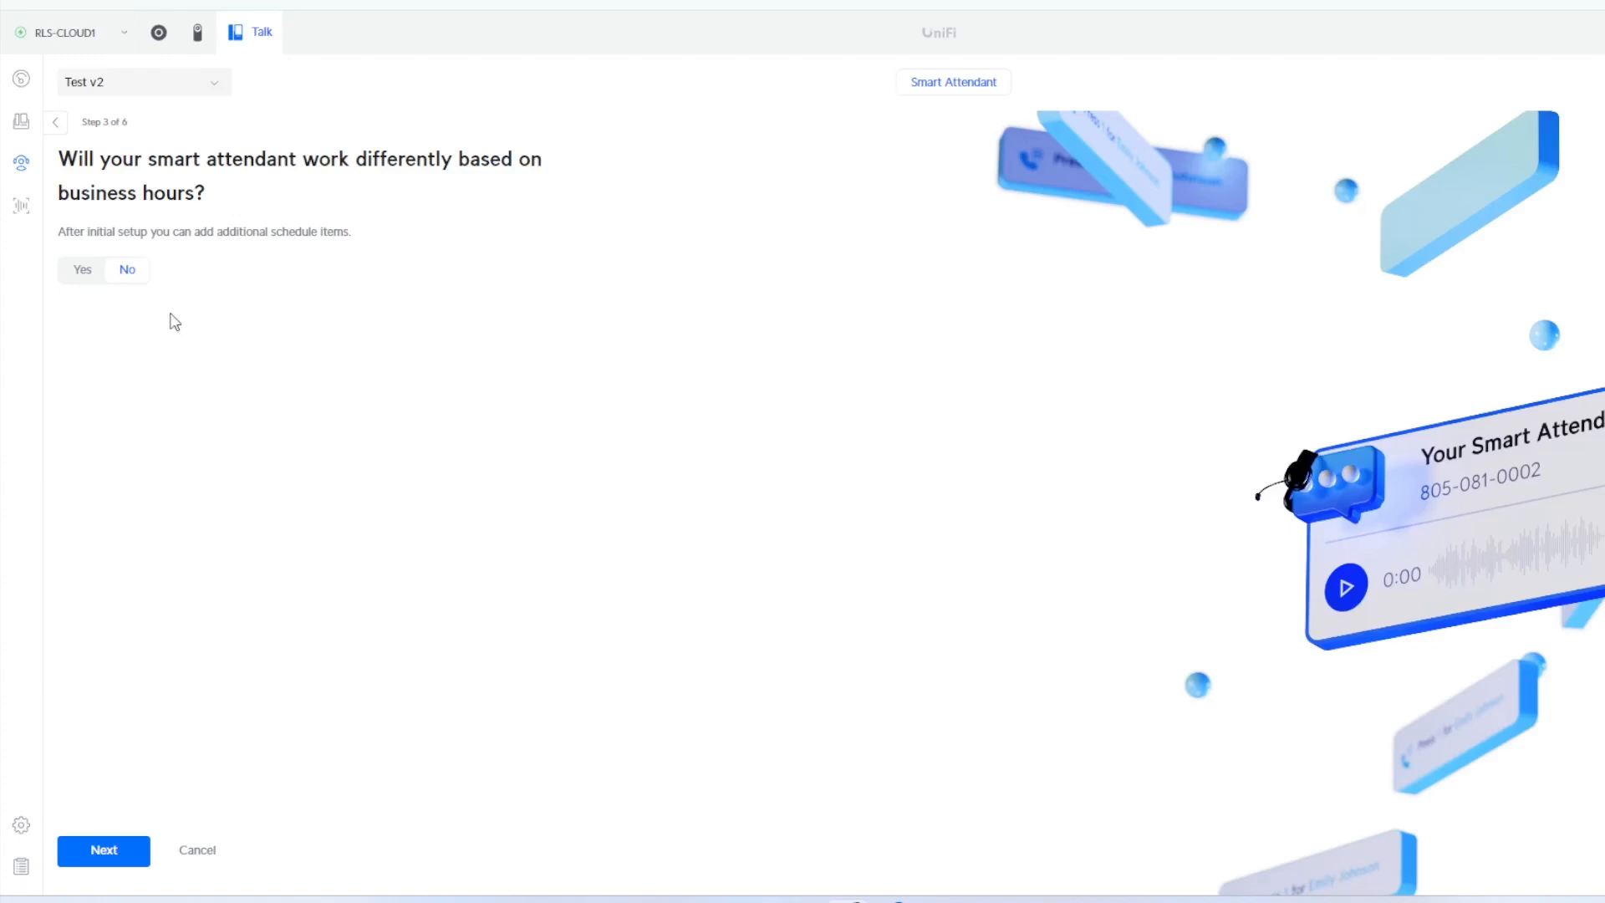
Turn on business-hours handling with the default schedule, and enable extension dialing using Custom List + Smart Attendant Ring Menus
left_click(80, 270)
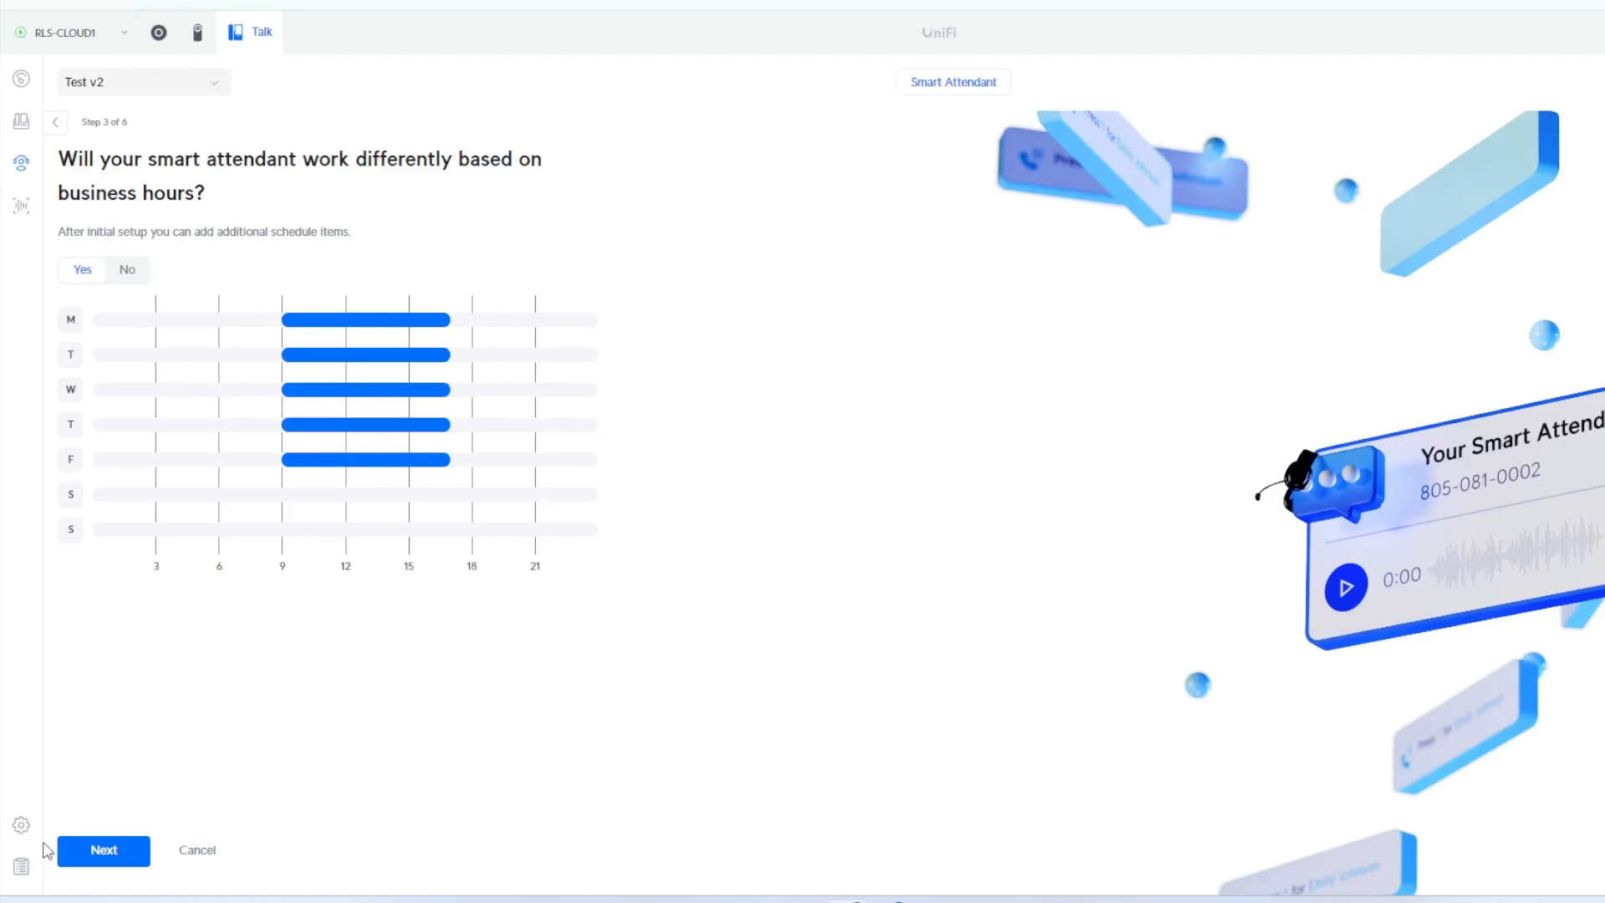
left_click(104, 850)
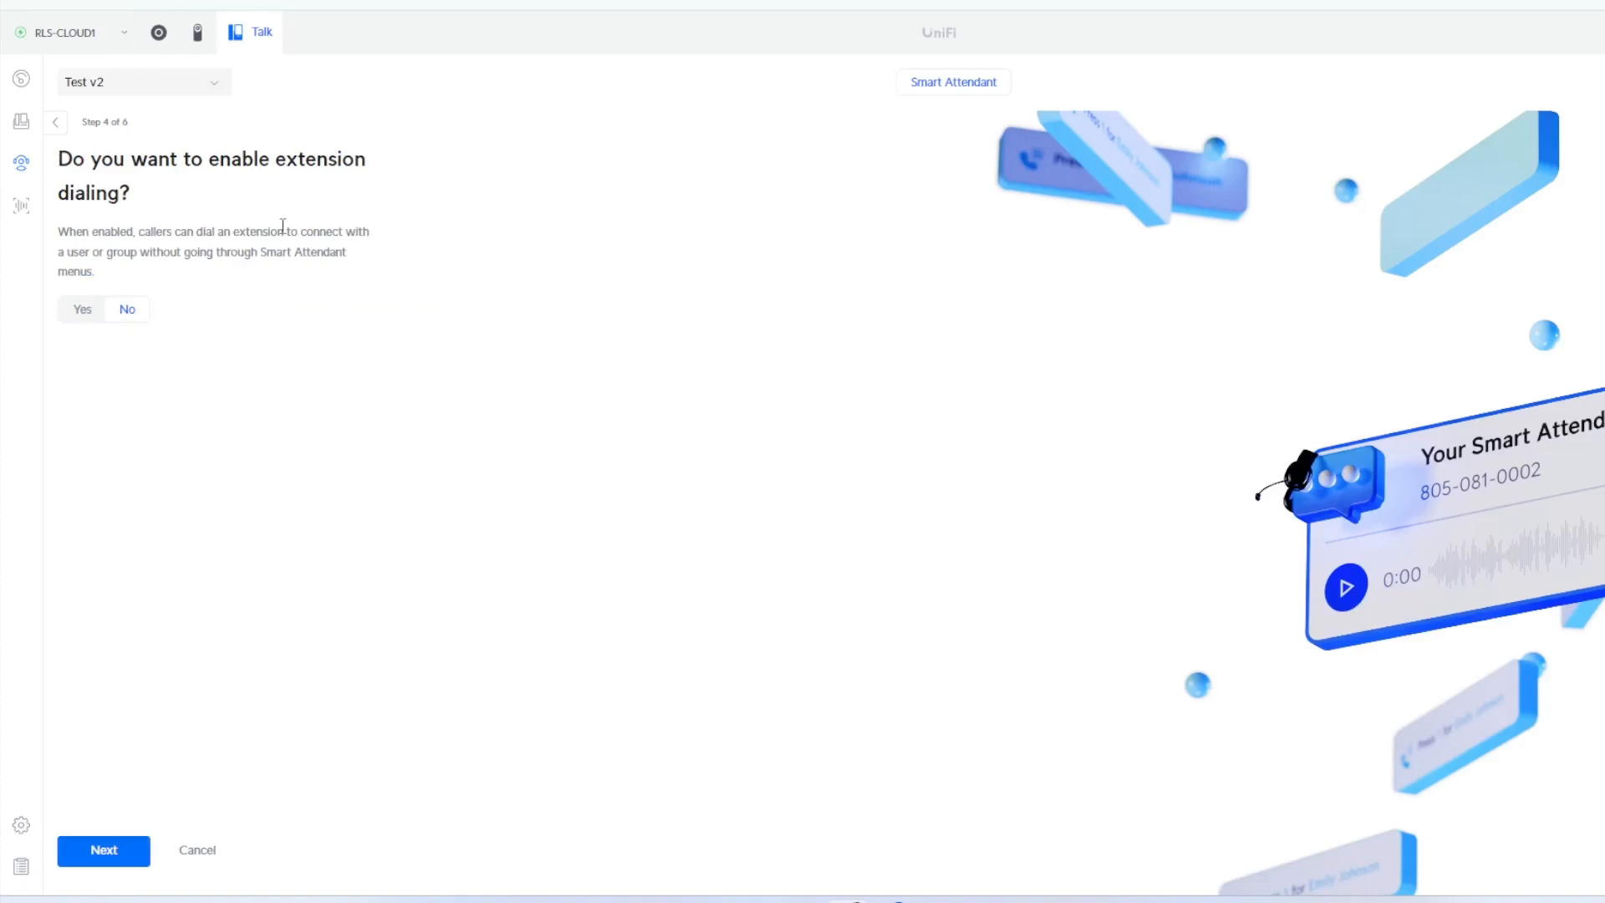
left_click(81, 326)
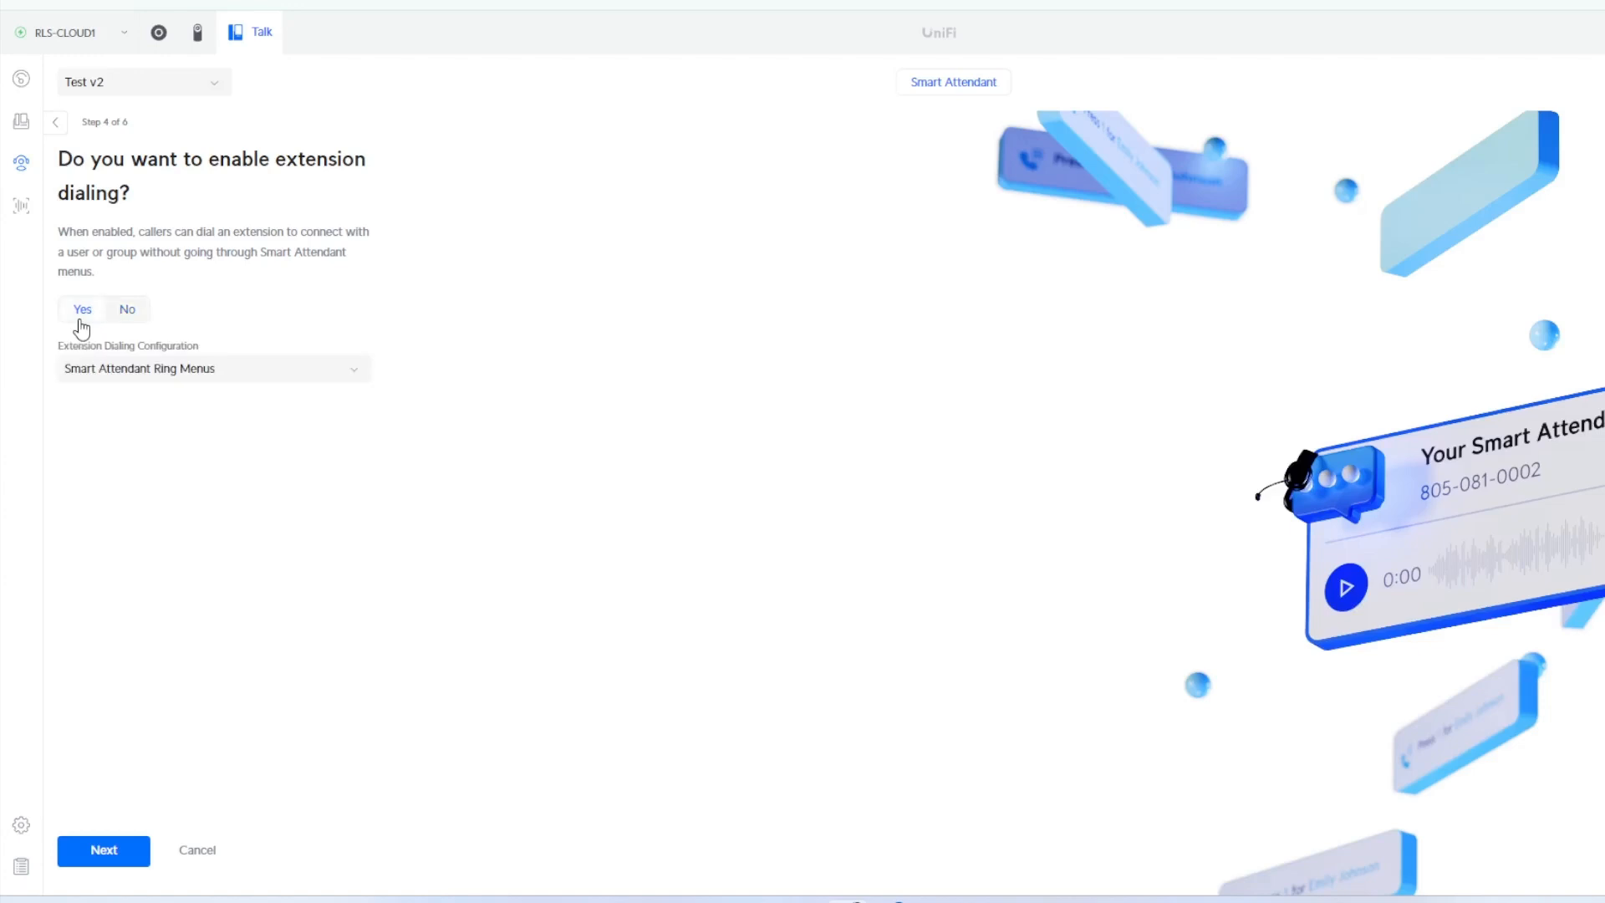
left_click(211, 375)
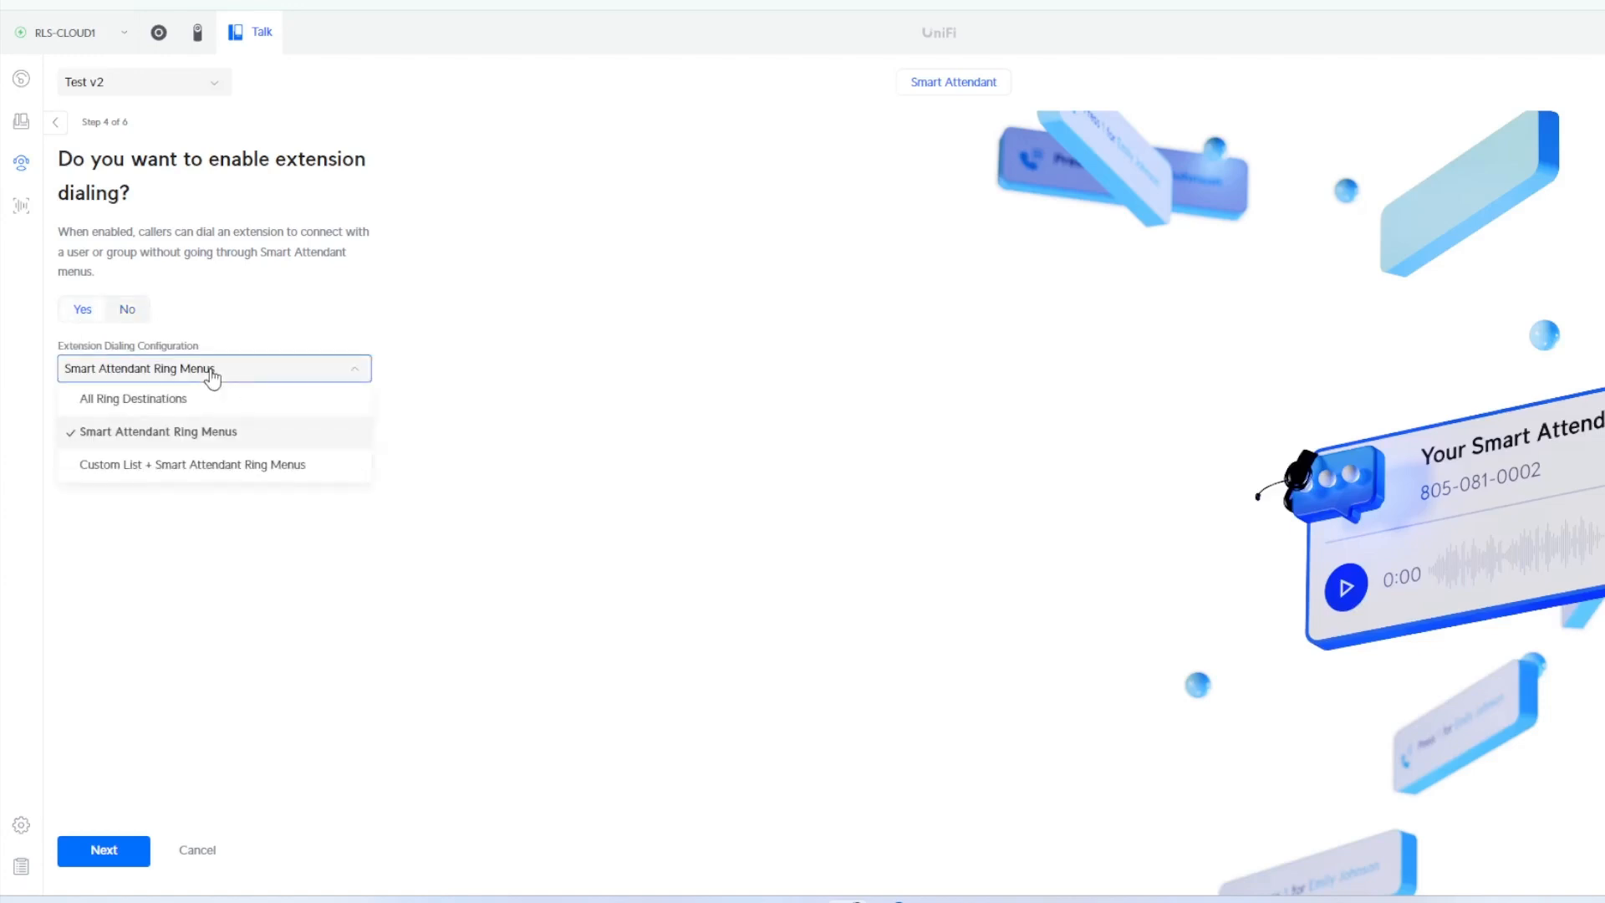
left_click(169, 470)
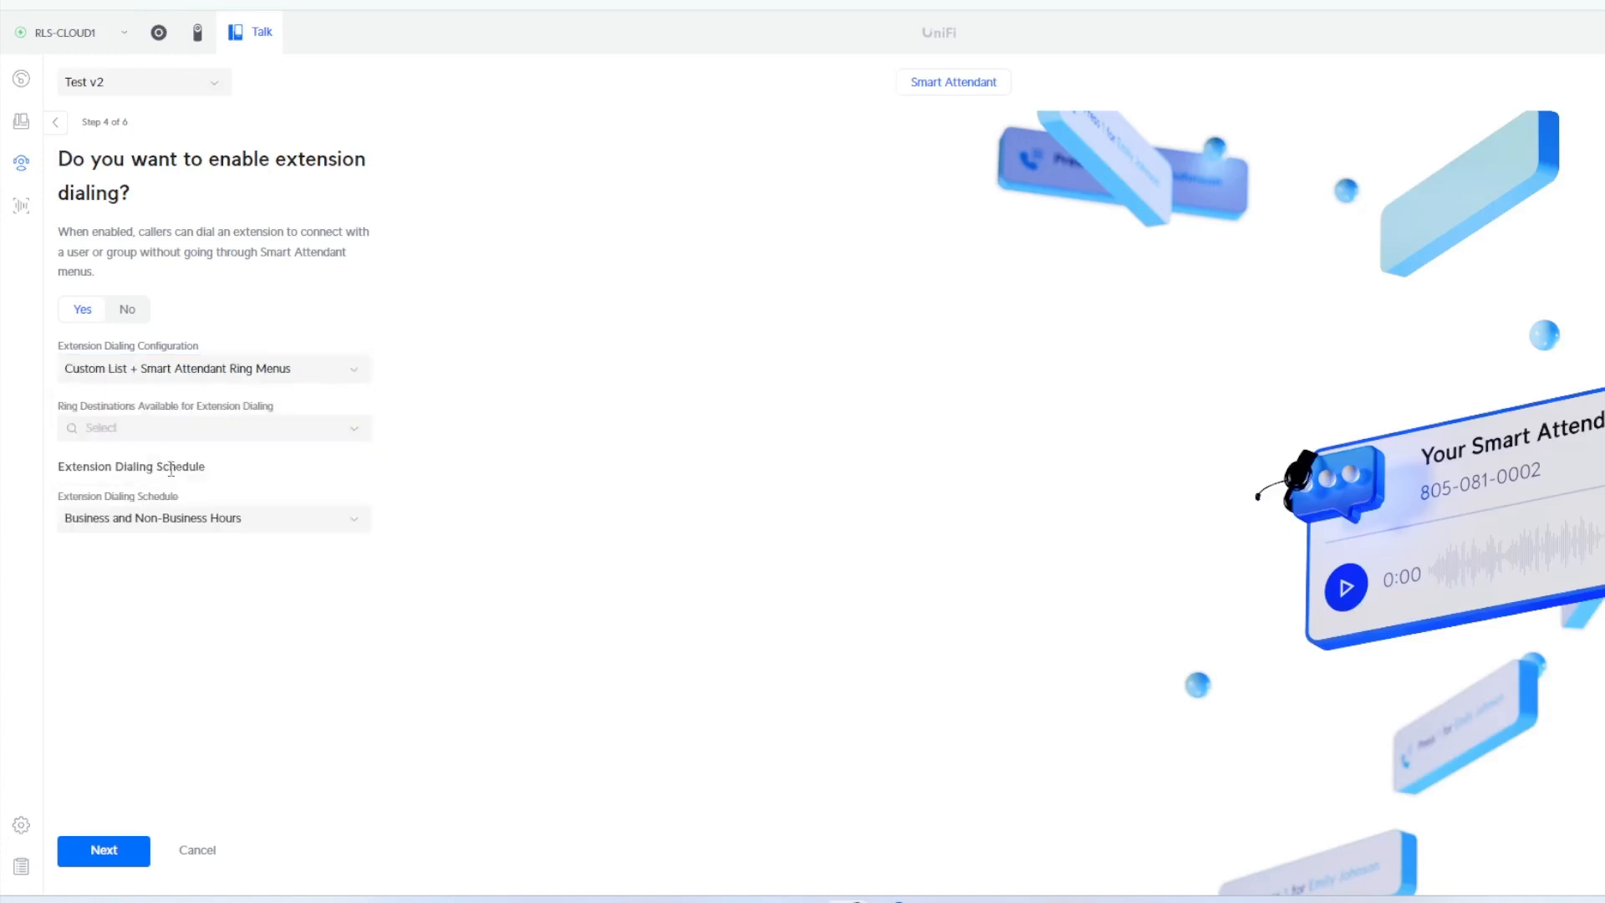
Add the listed user as a ring destination for extension dialing and set the extension dialing schedule to Business Hours Only
left_click(167, 429)
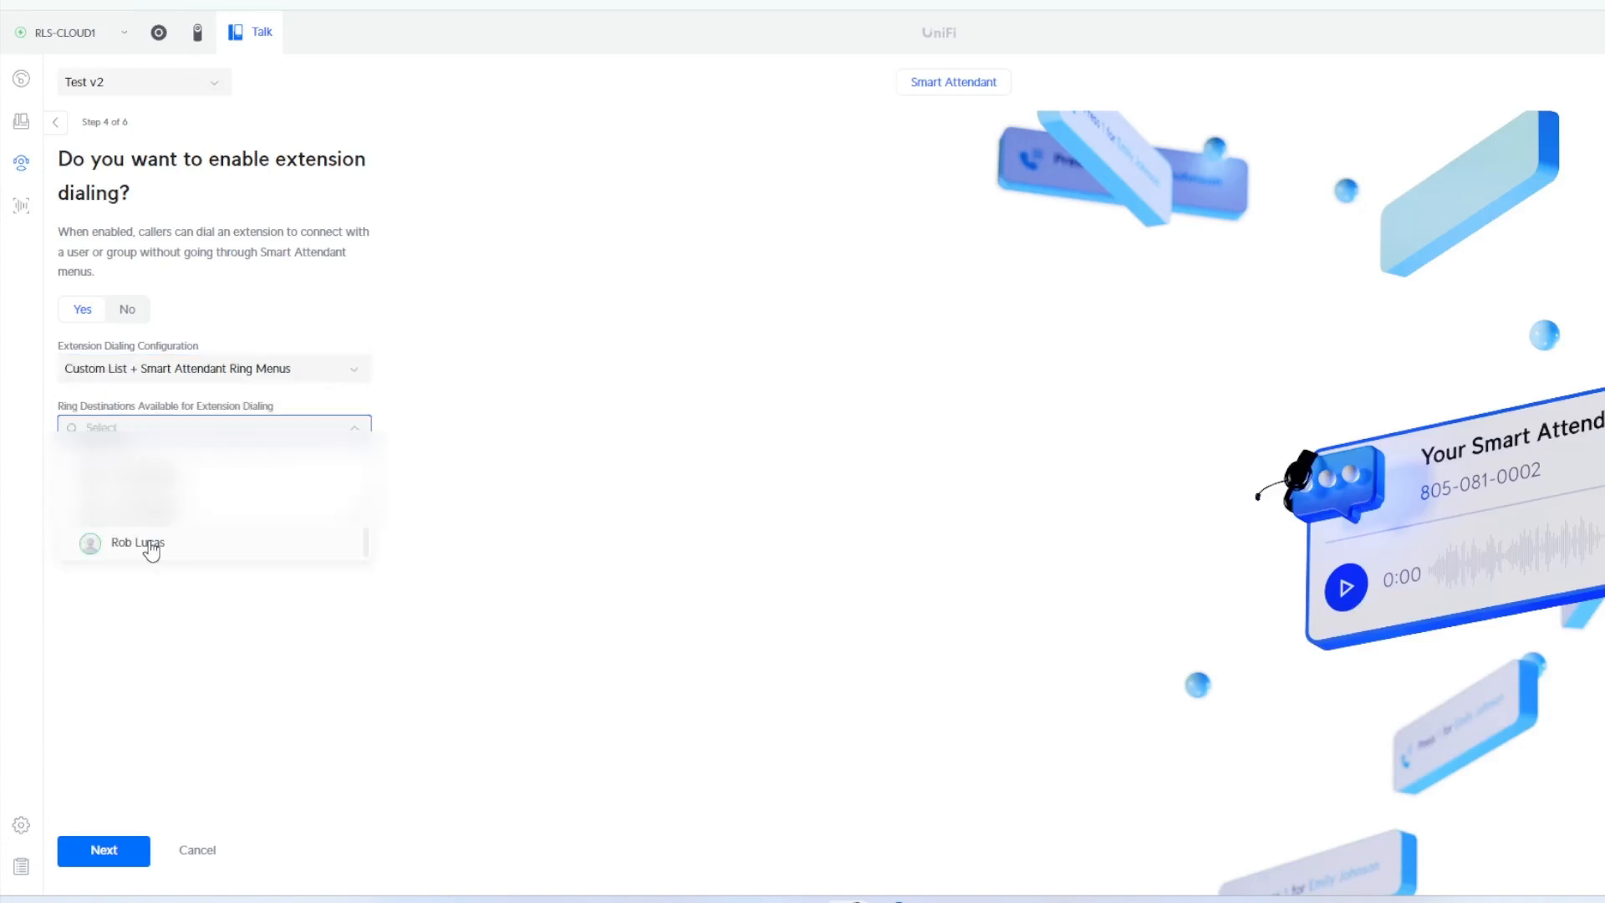
left_click(149, 548)
left_click(167, 722)
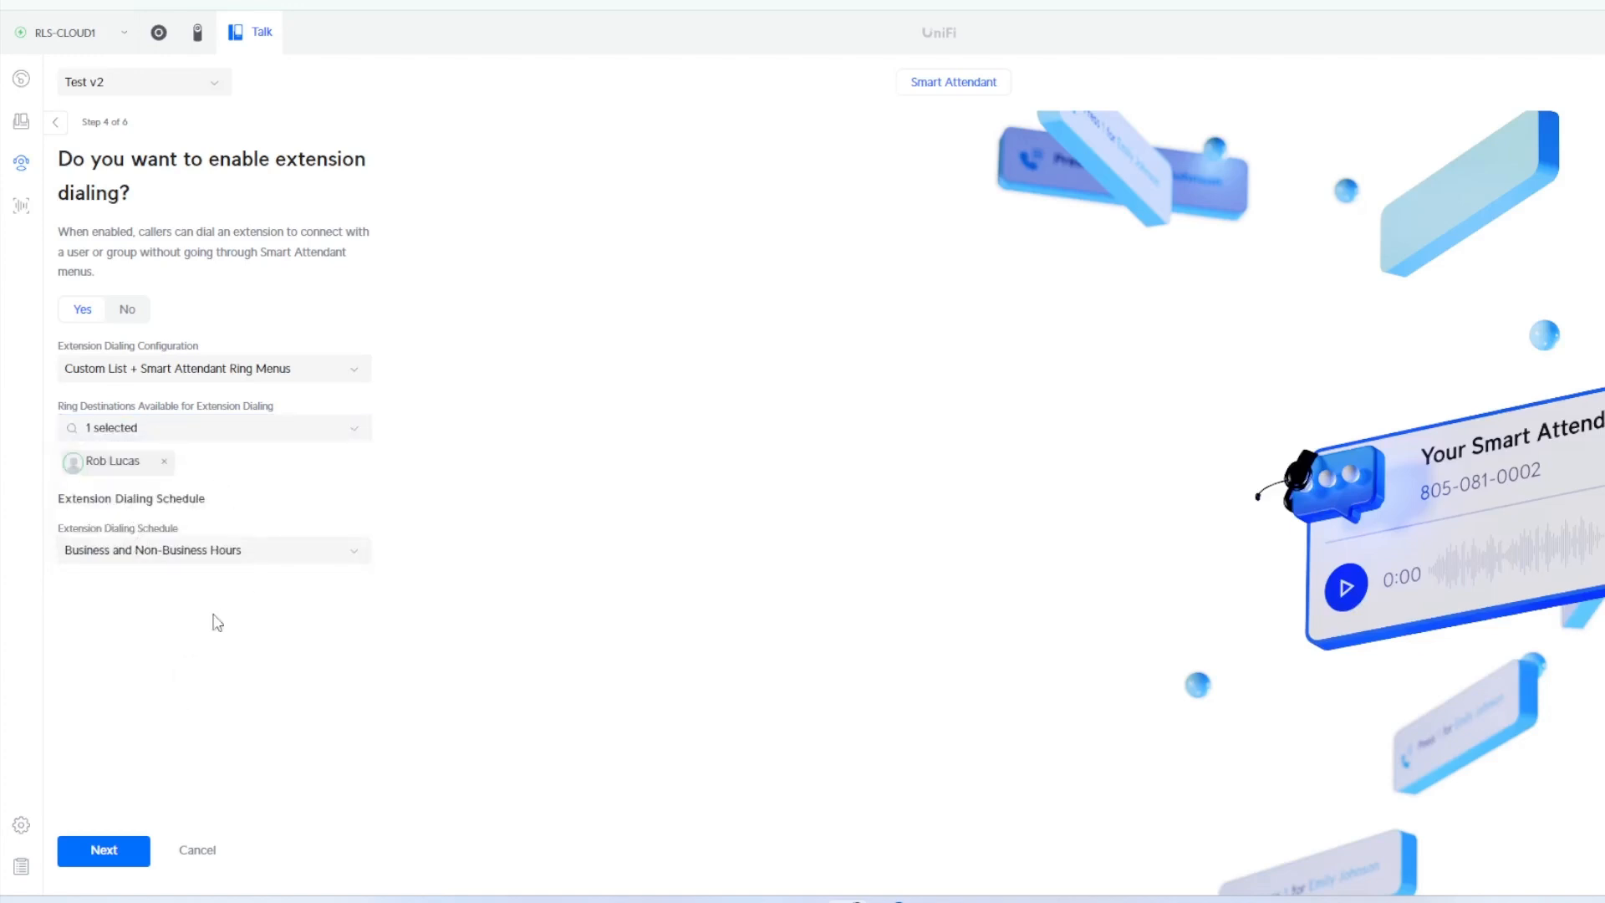
left_click(185, 558)
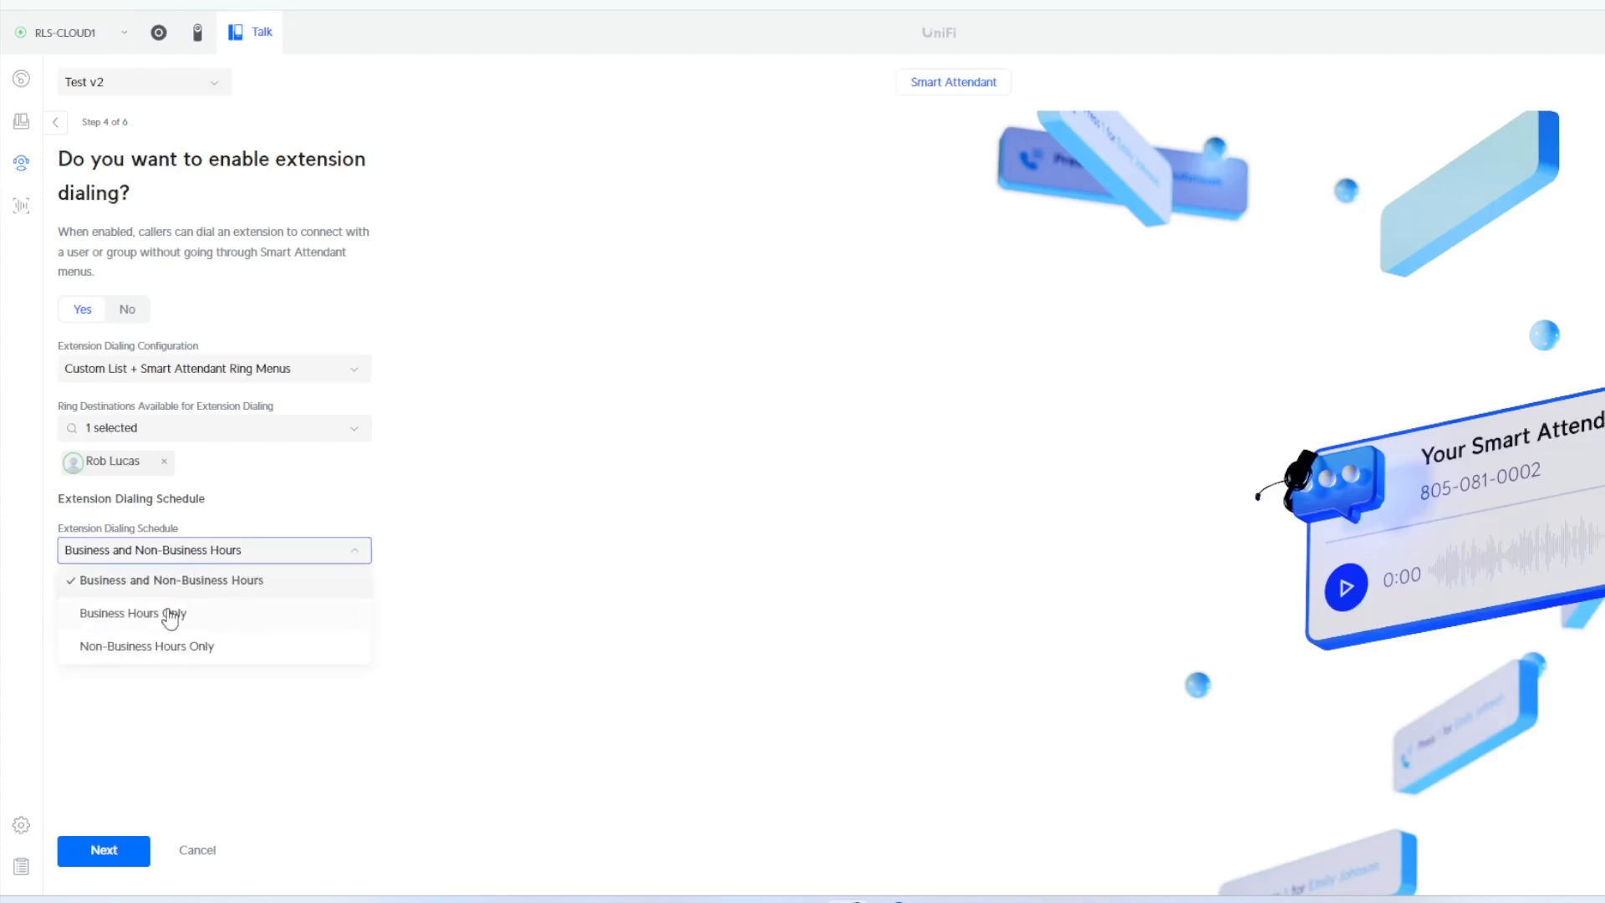
left_click(168, 619)
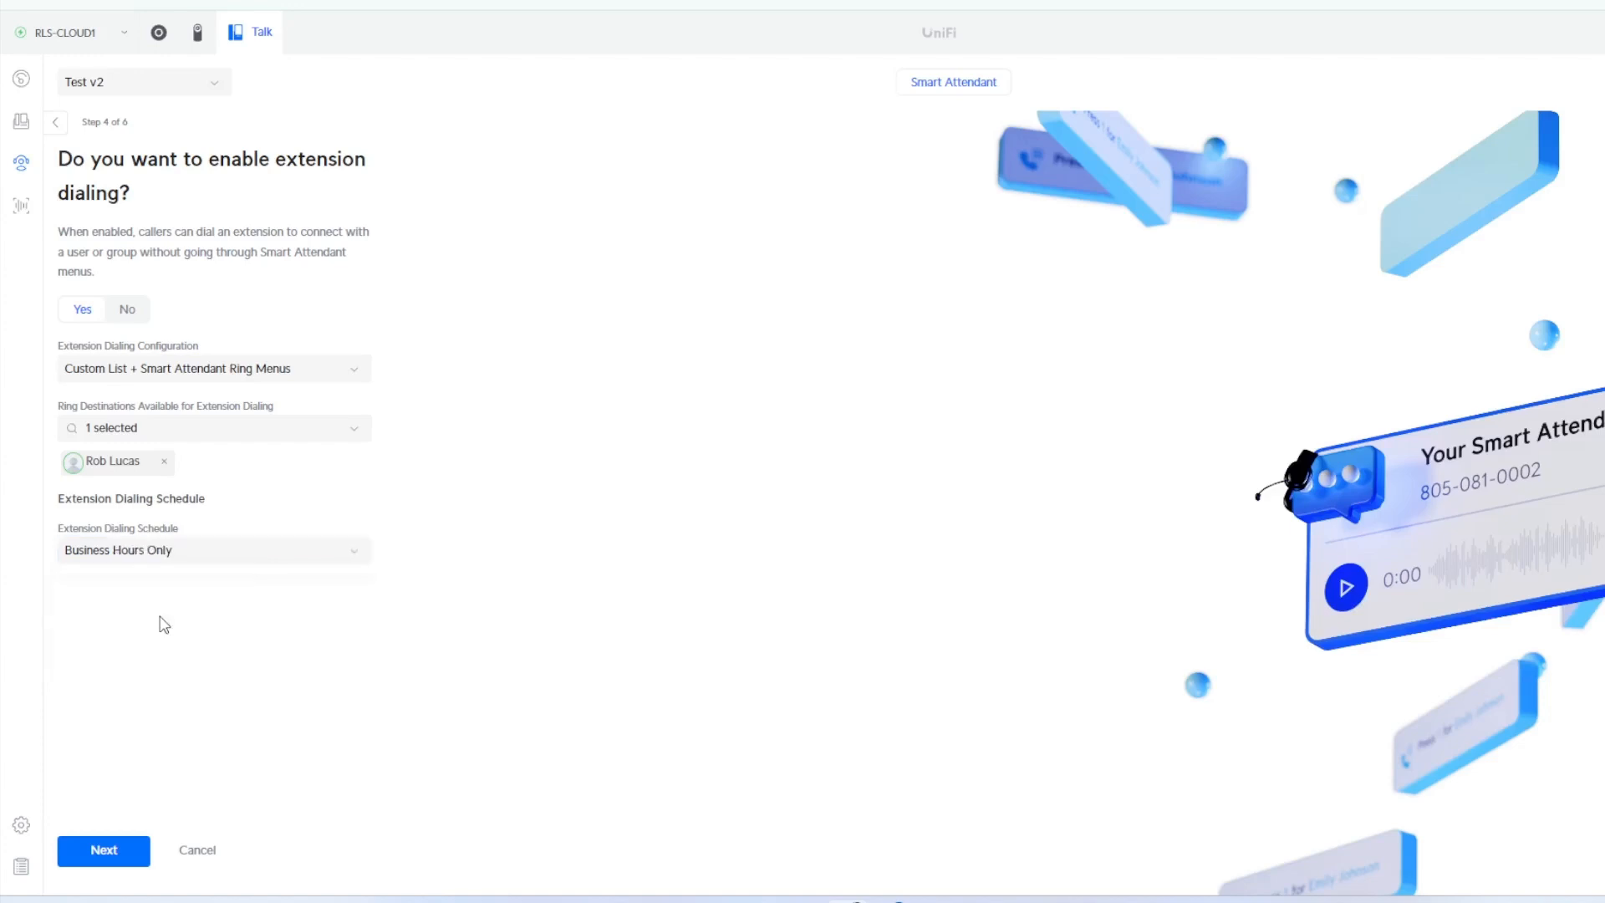
left_click(91, 852)
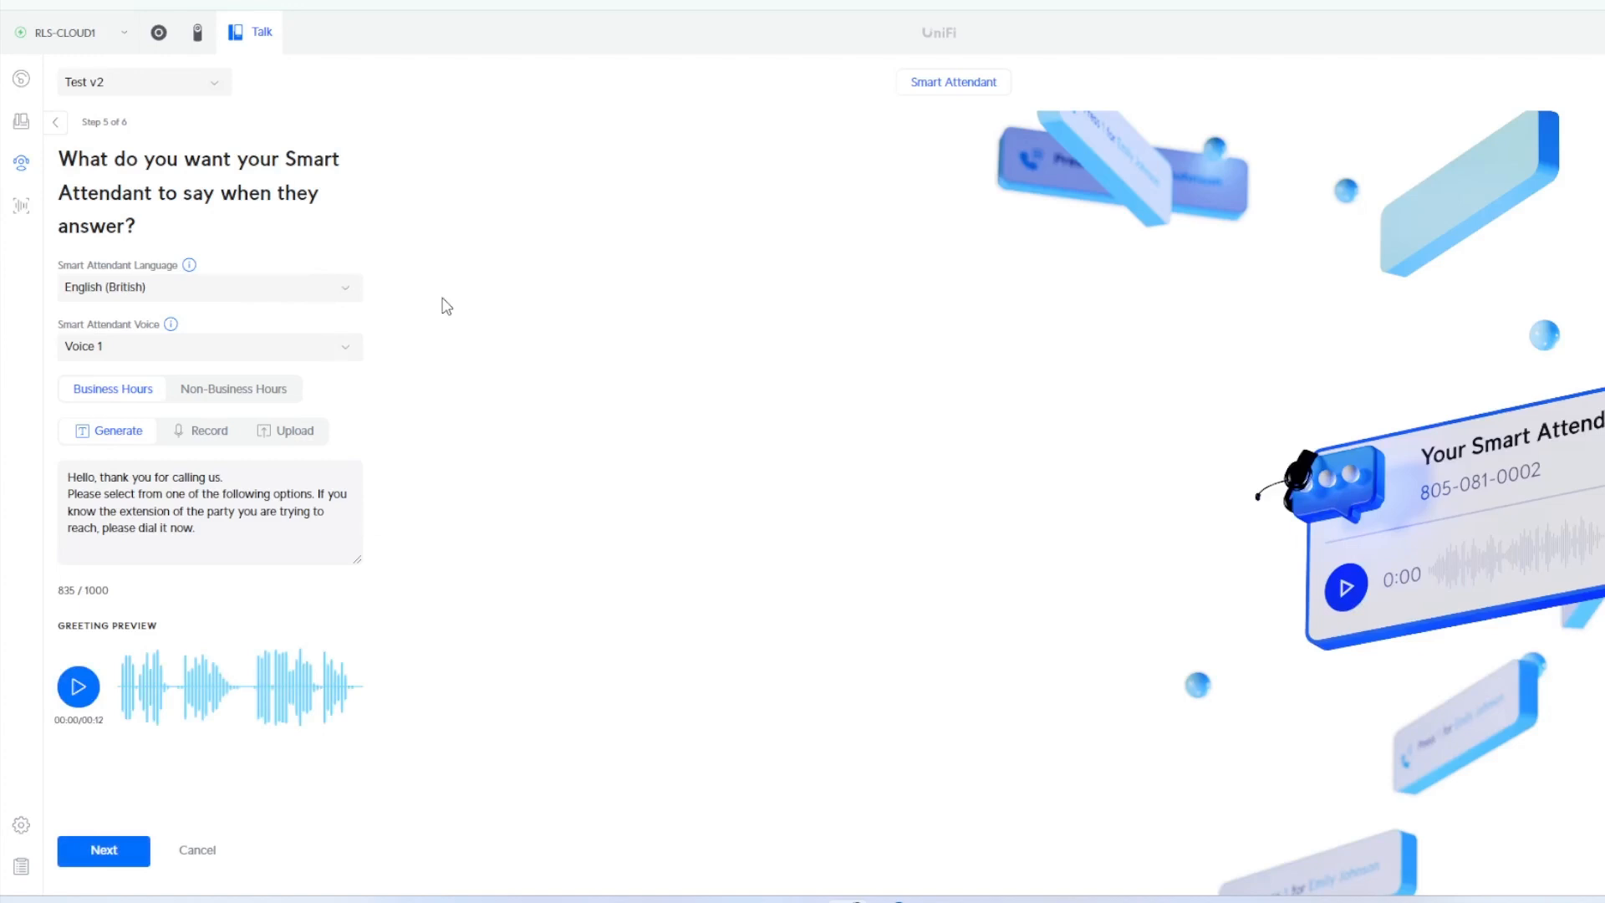
left_click(307, 303)
scroll(285, 360, "down", 1)
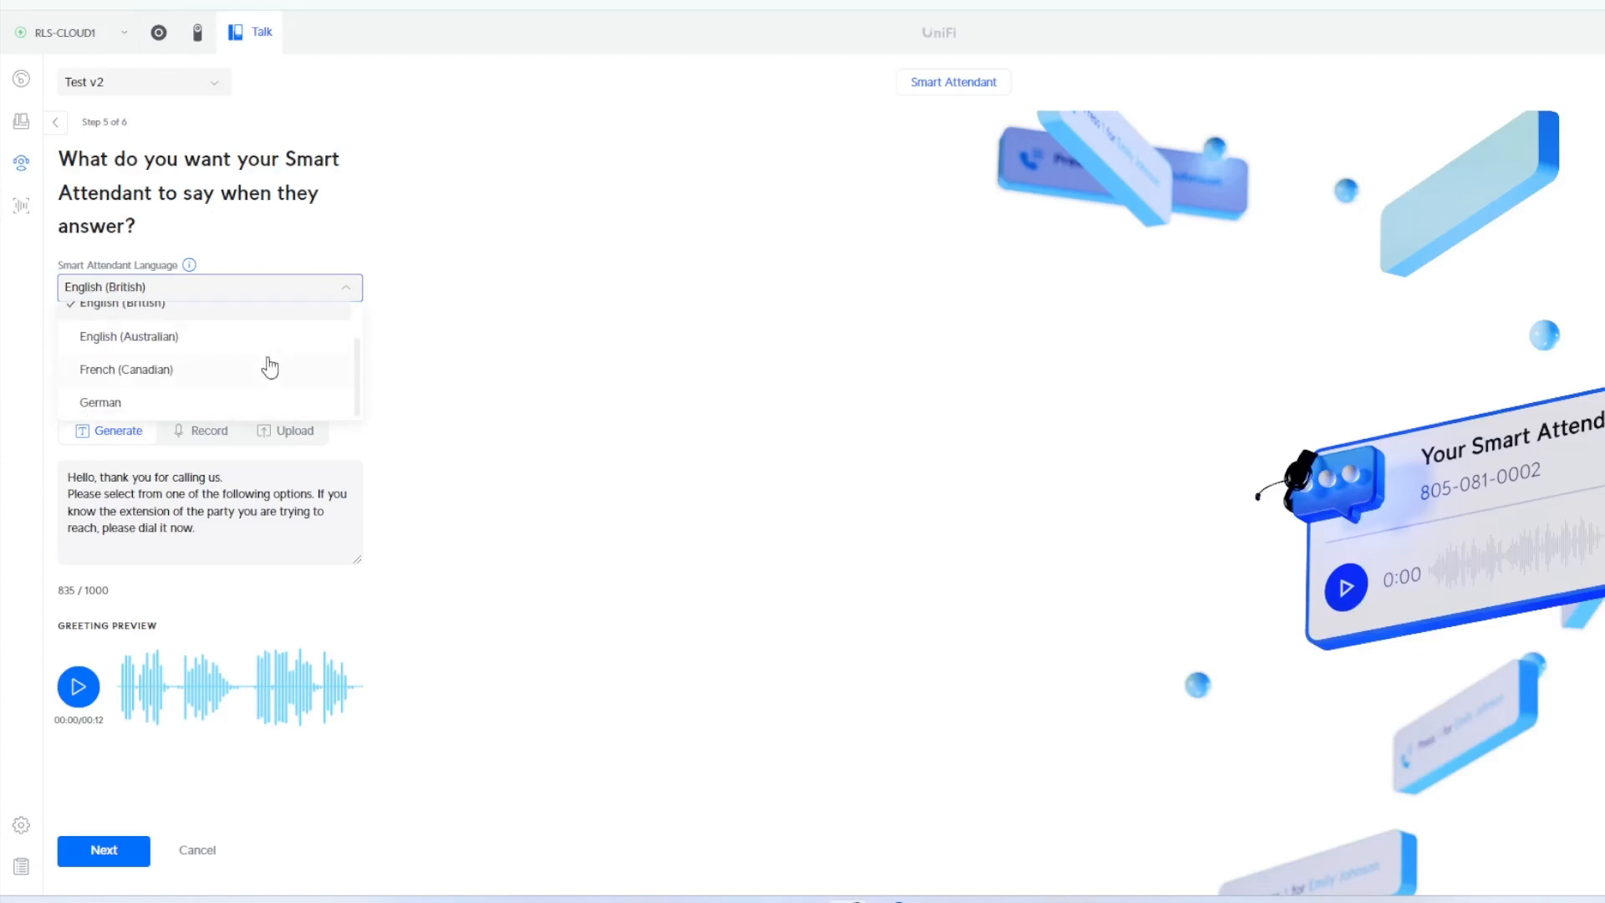
scroll(265, 359, "up", 1)
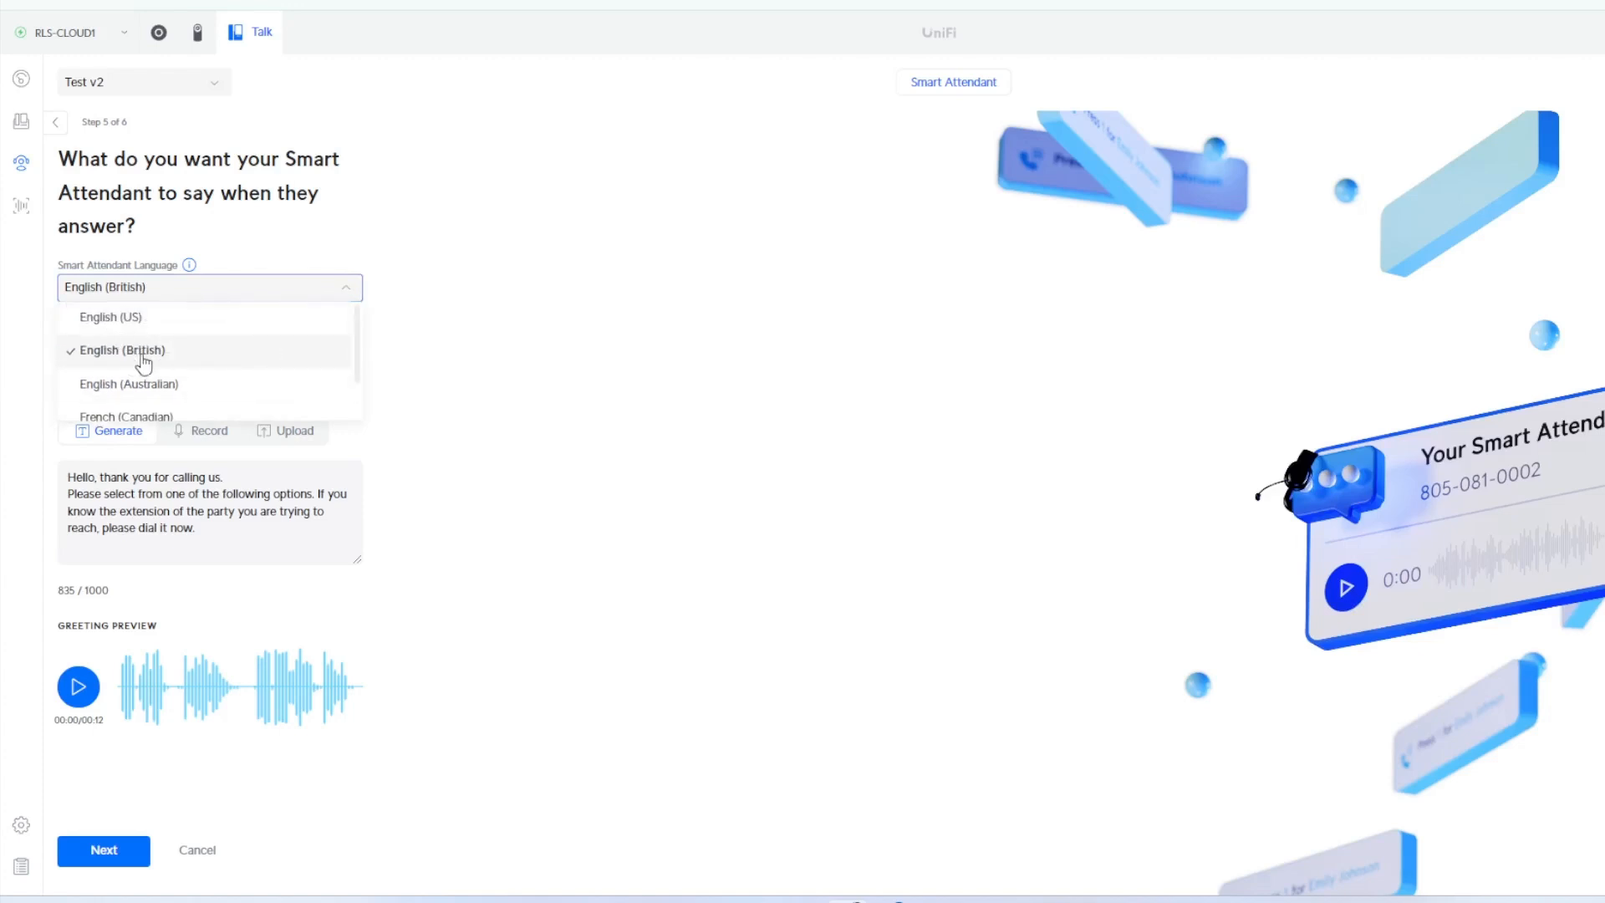
left_click(505, 391)
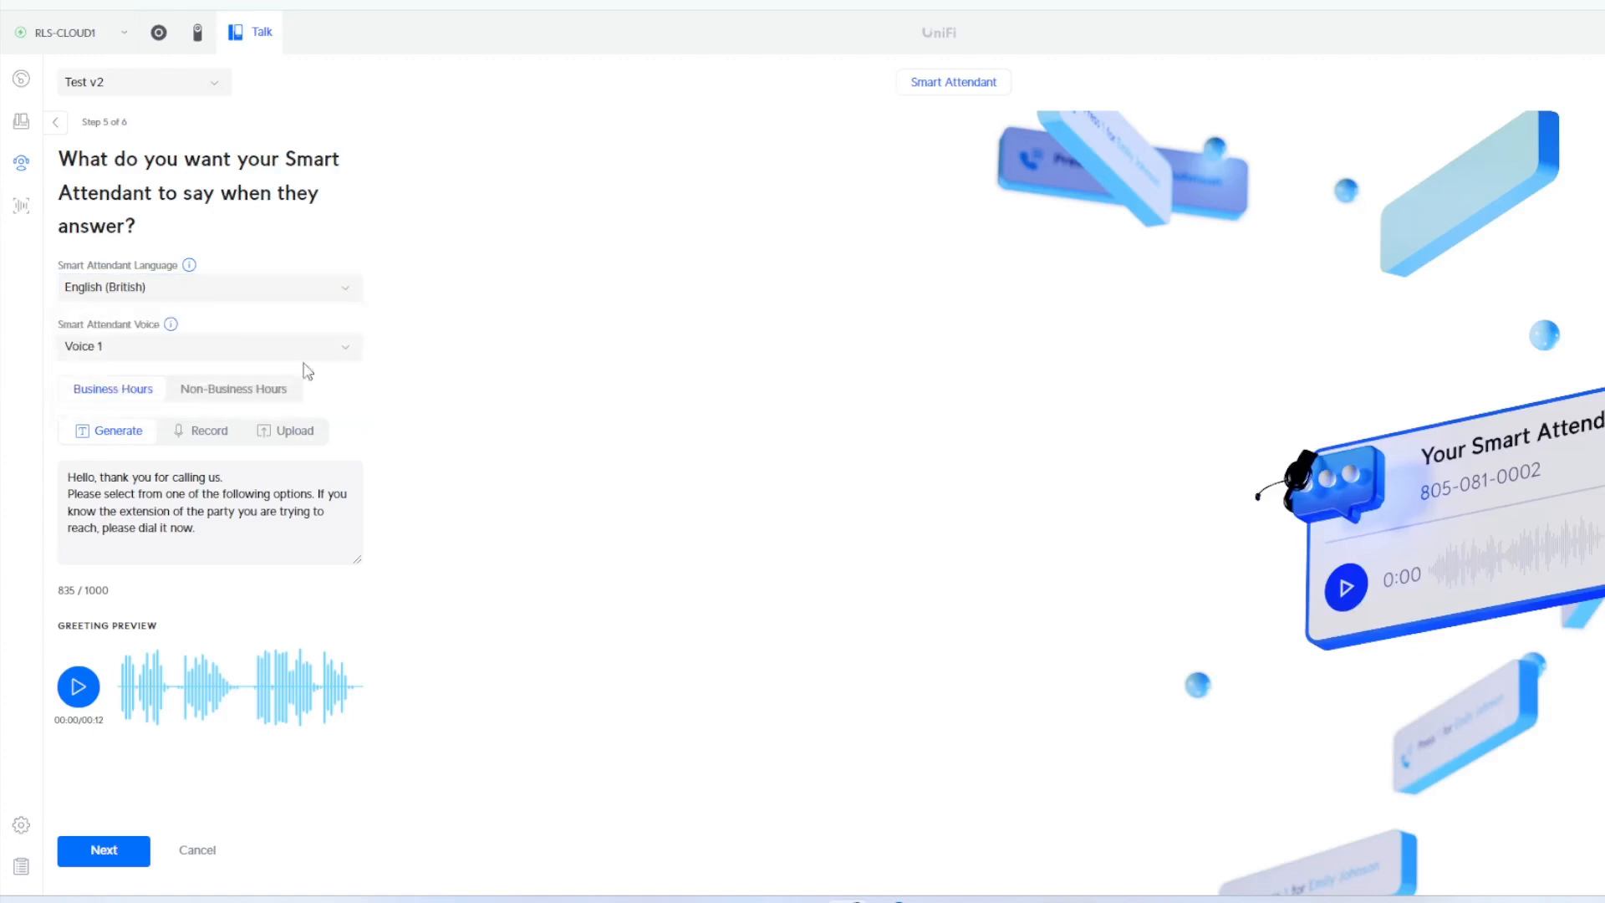
Set the Smart Attendant voice to Voice 2 and play a bit of the business-hours greeting preview
left_click(120, 358)
left_click(96, 412)
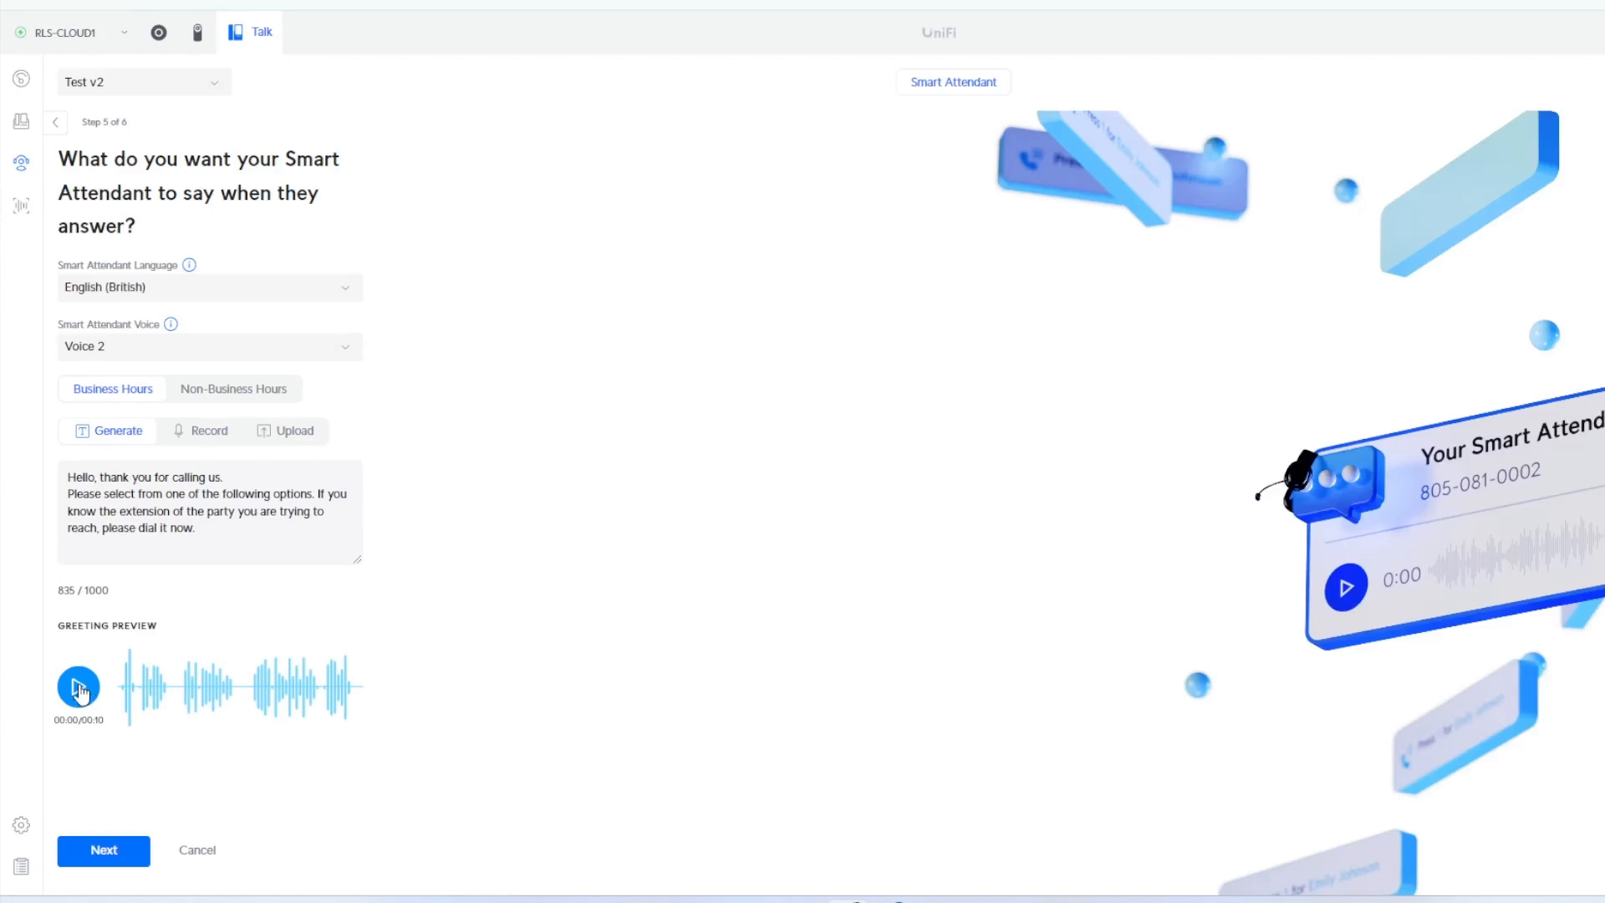
left_click(79, 690)
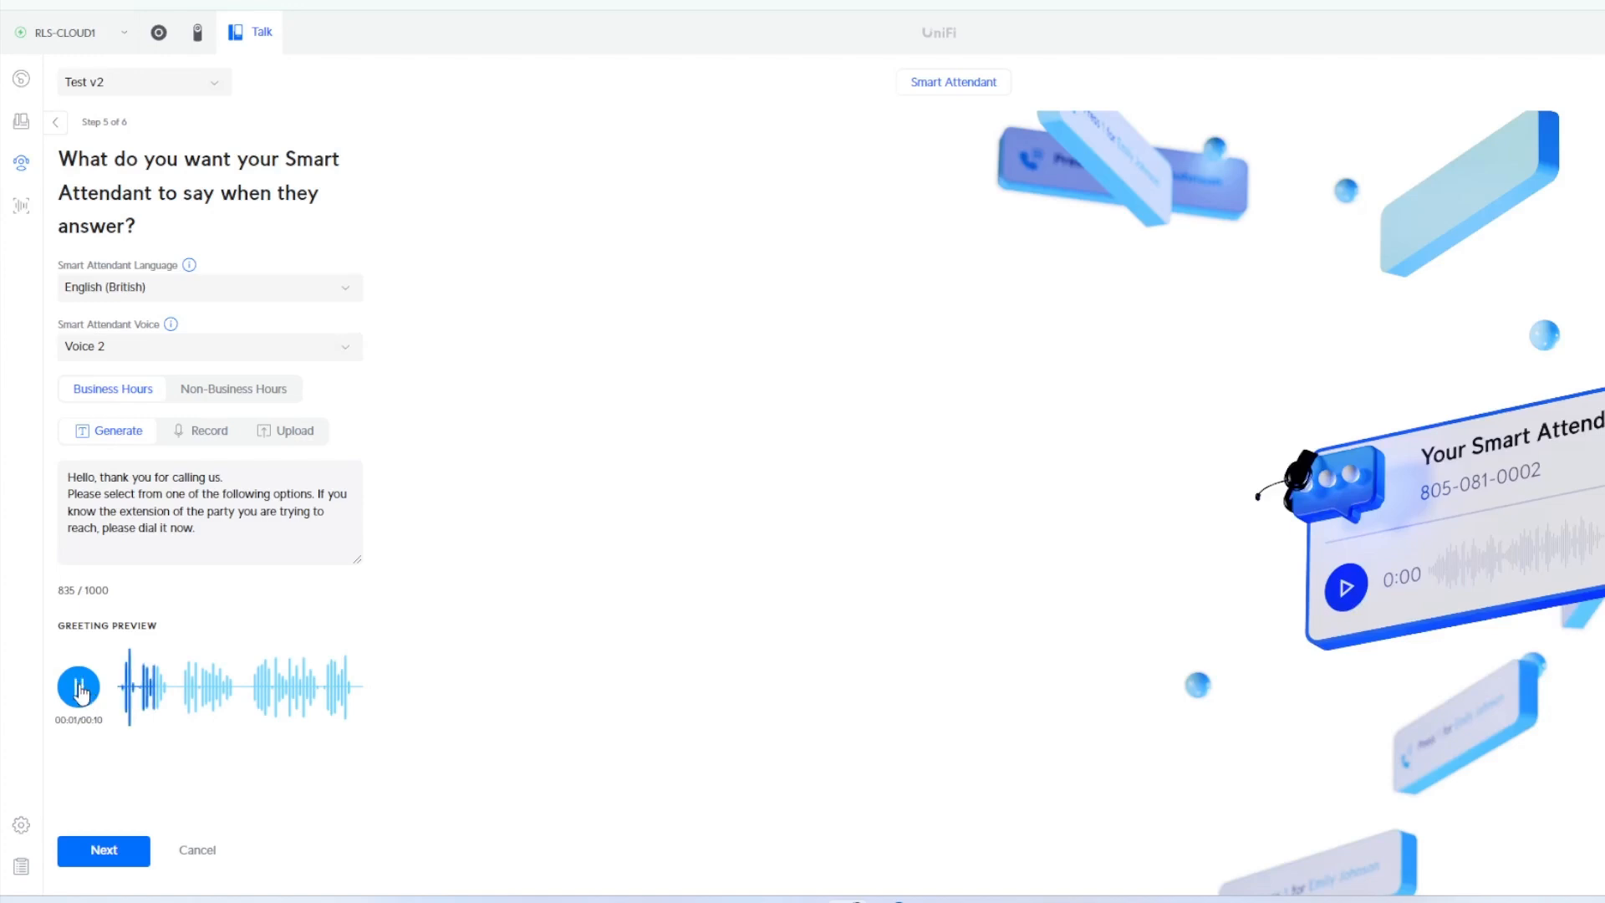
left_click(80, 690)
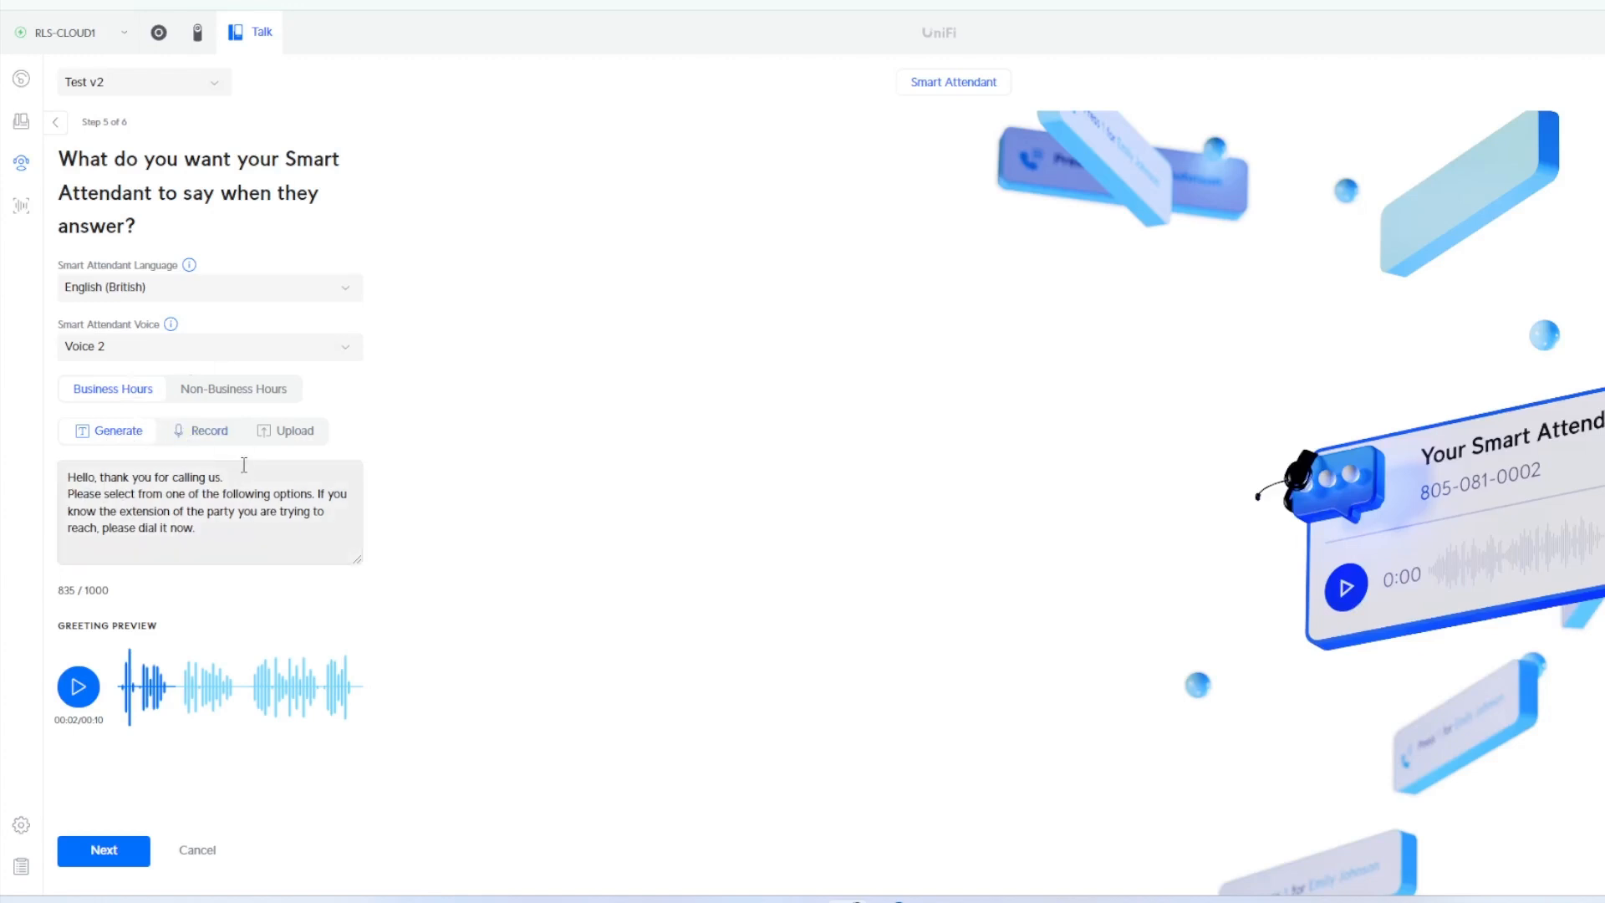
left_click(215, 437)
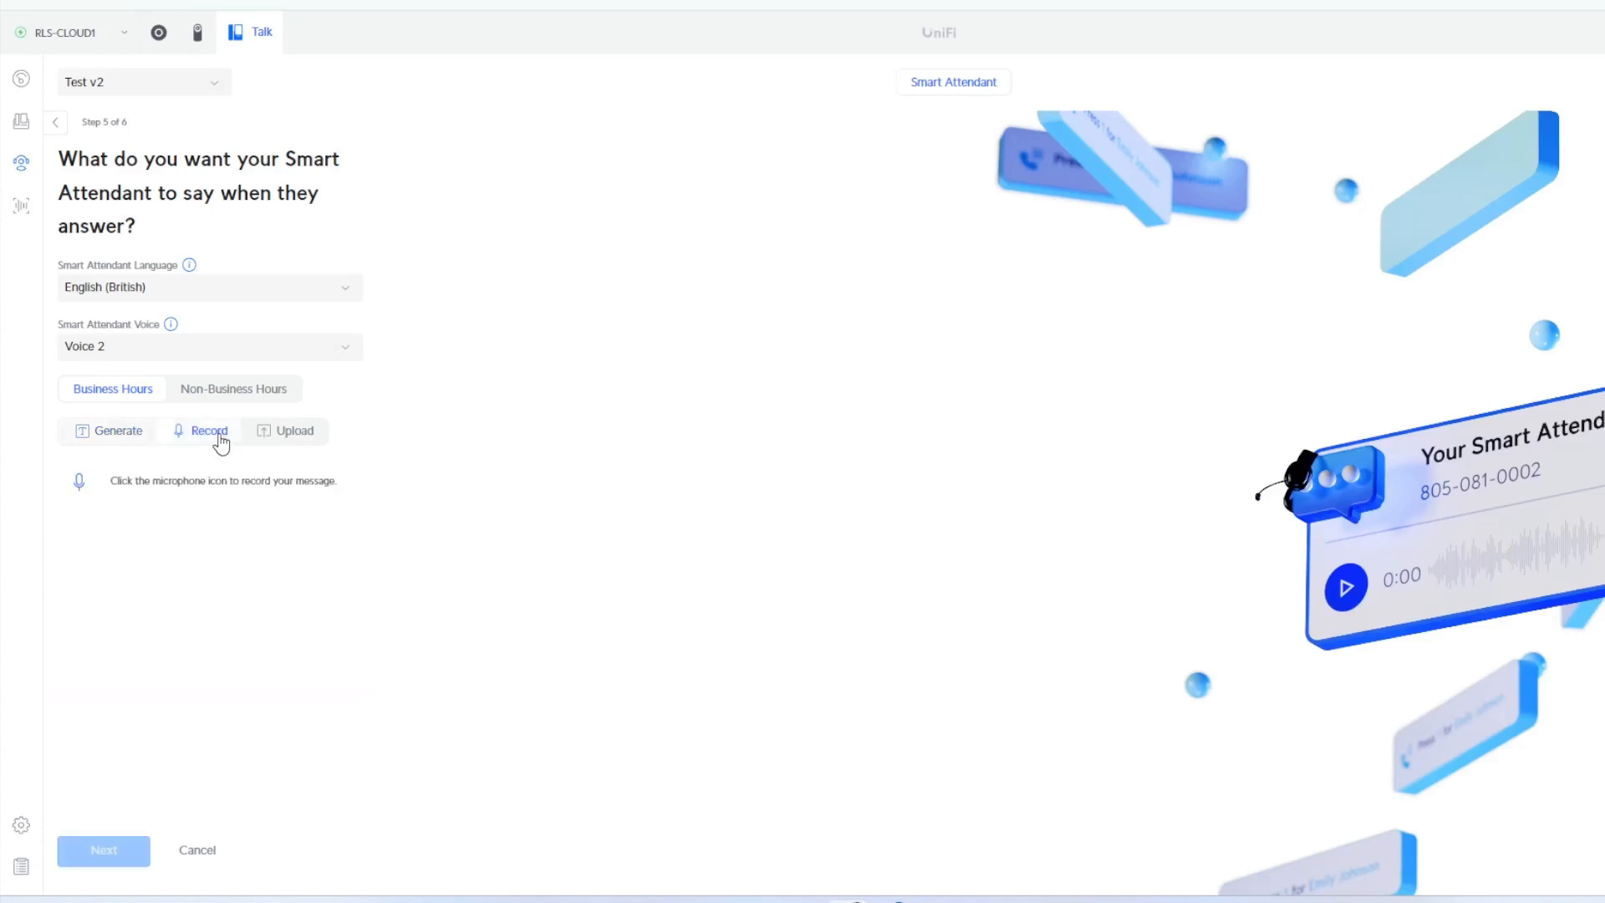
left_click(301, 438)
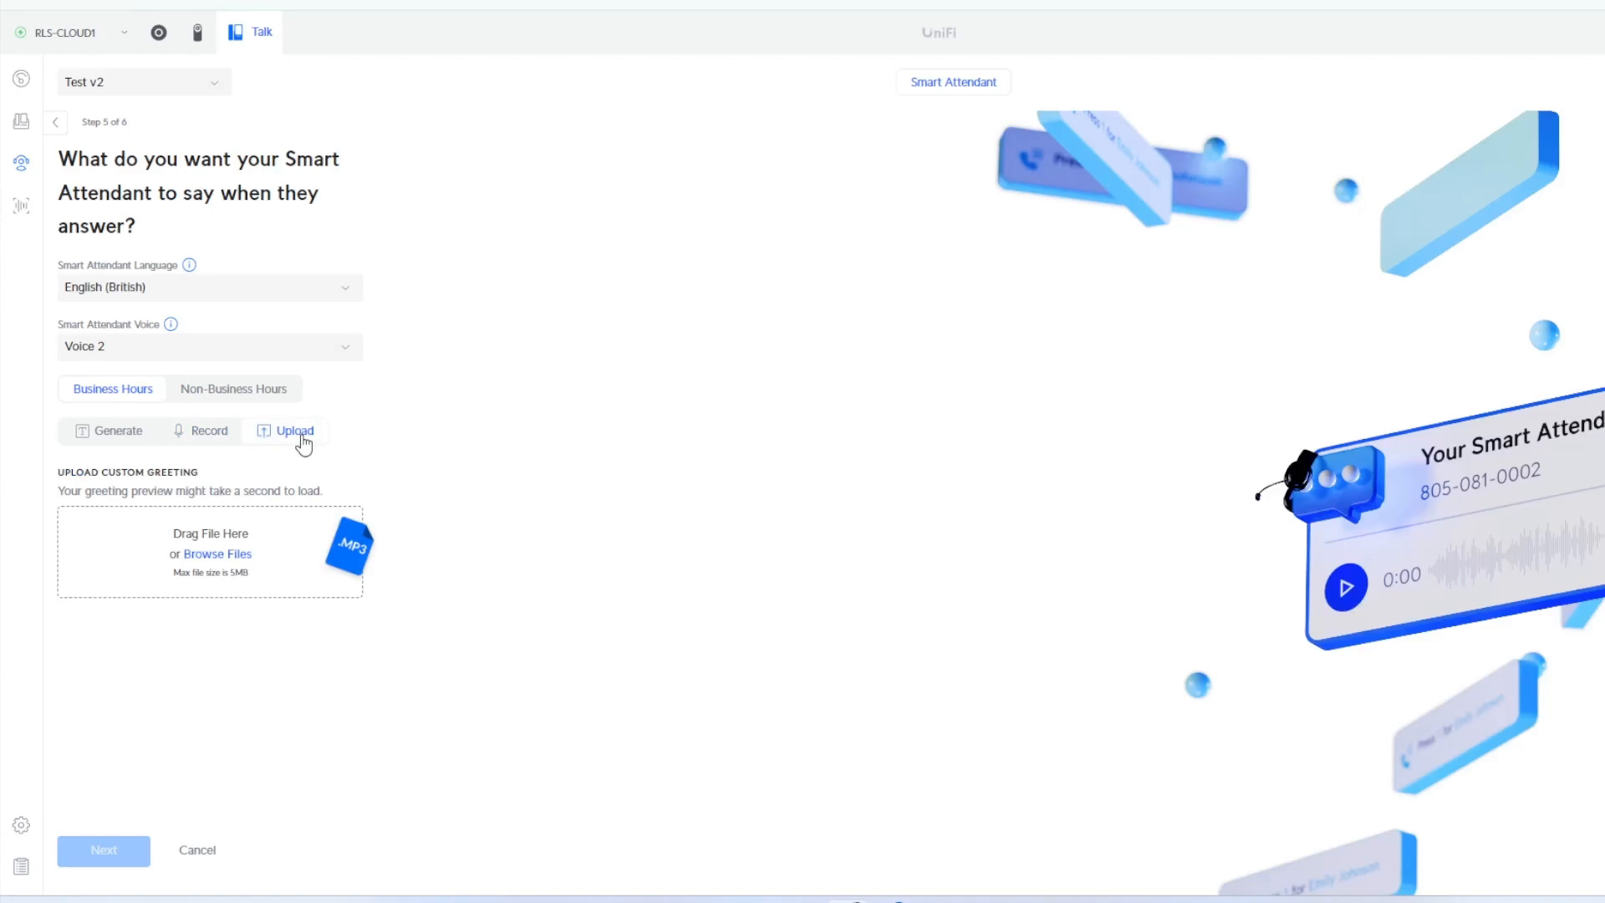
left_click(119, 436)
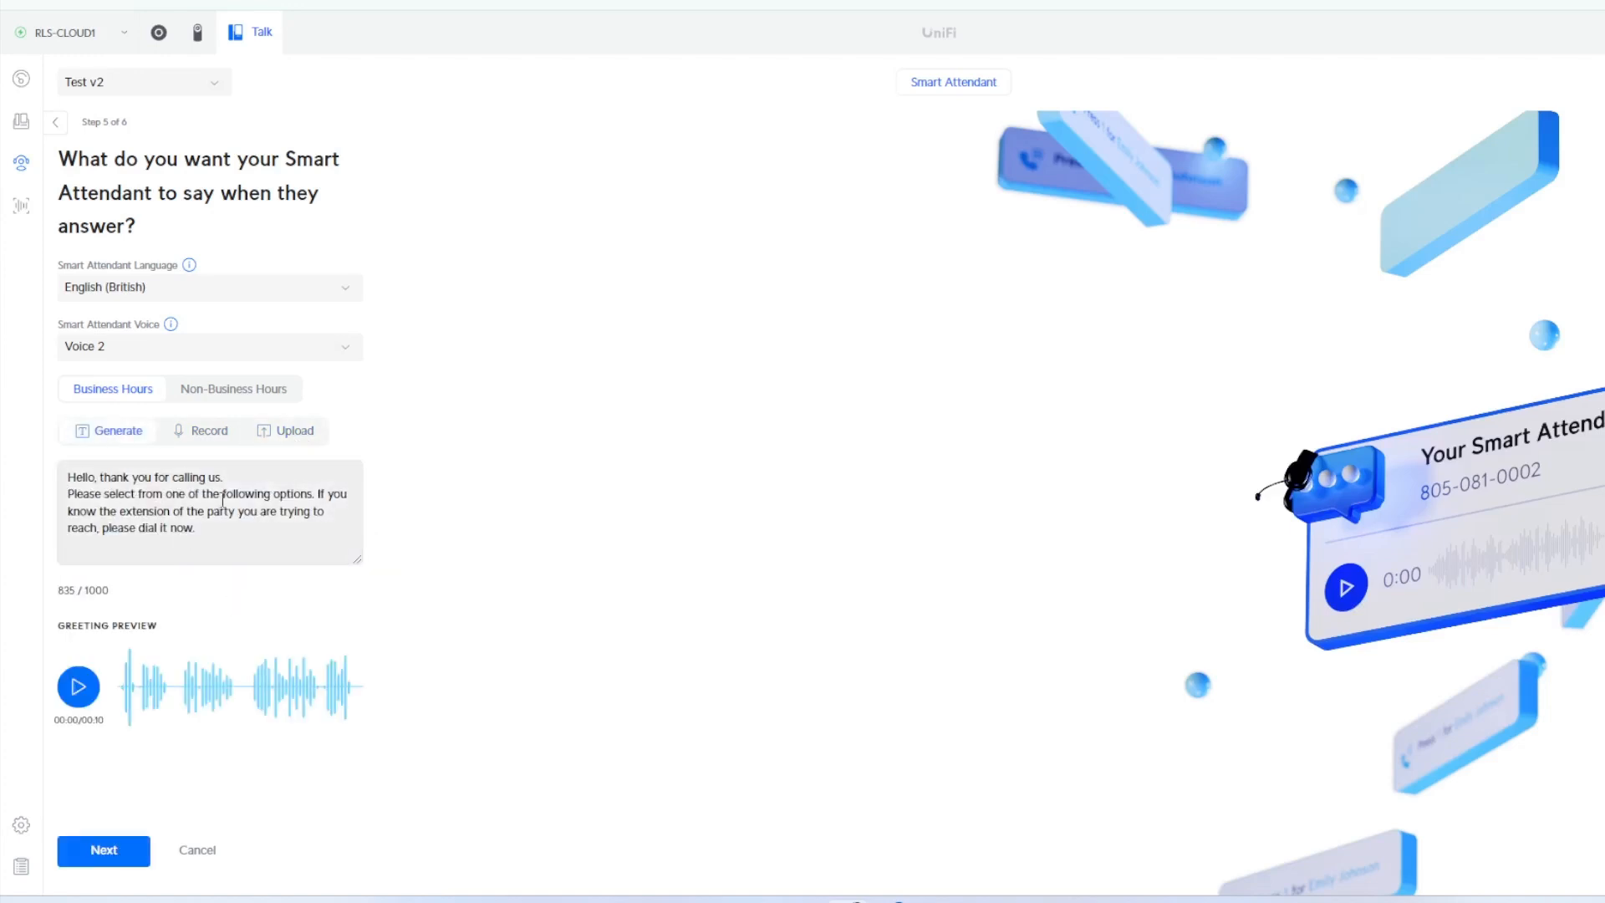
Reword the opening line of the business-hours greeting to "Hello, thanks for calling R L S computer Services."
left_click(106, 482)
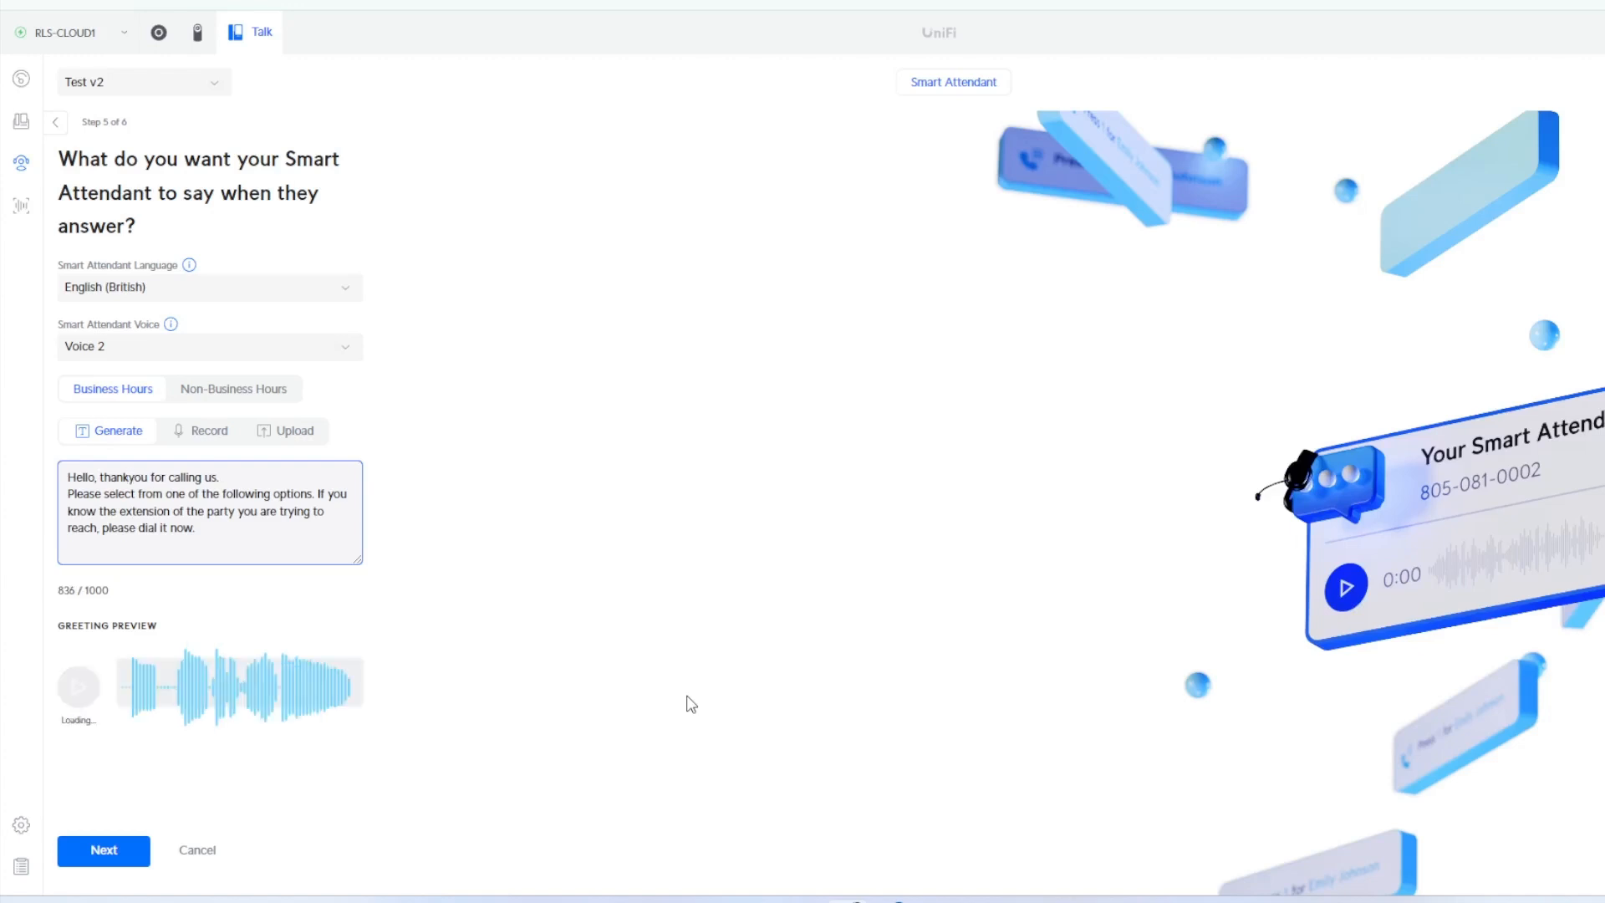
type("s for calling R ")
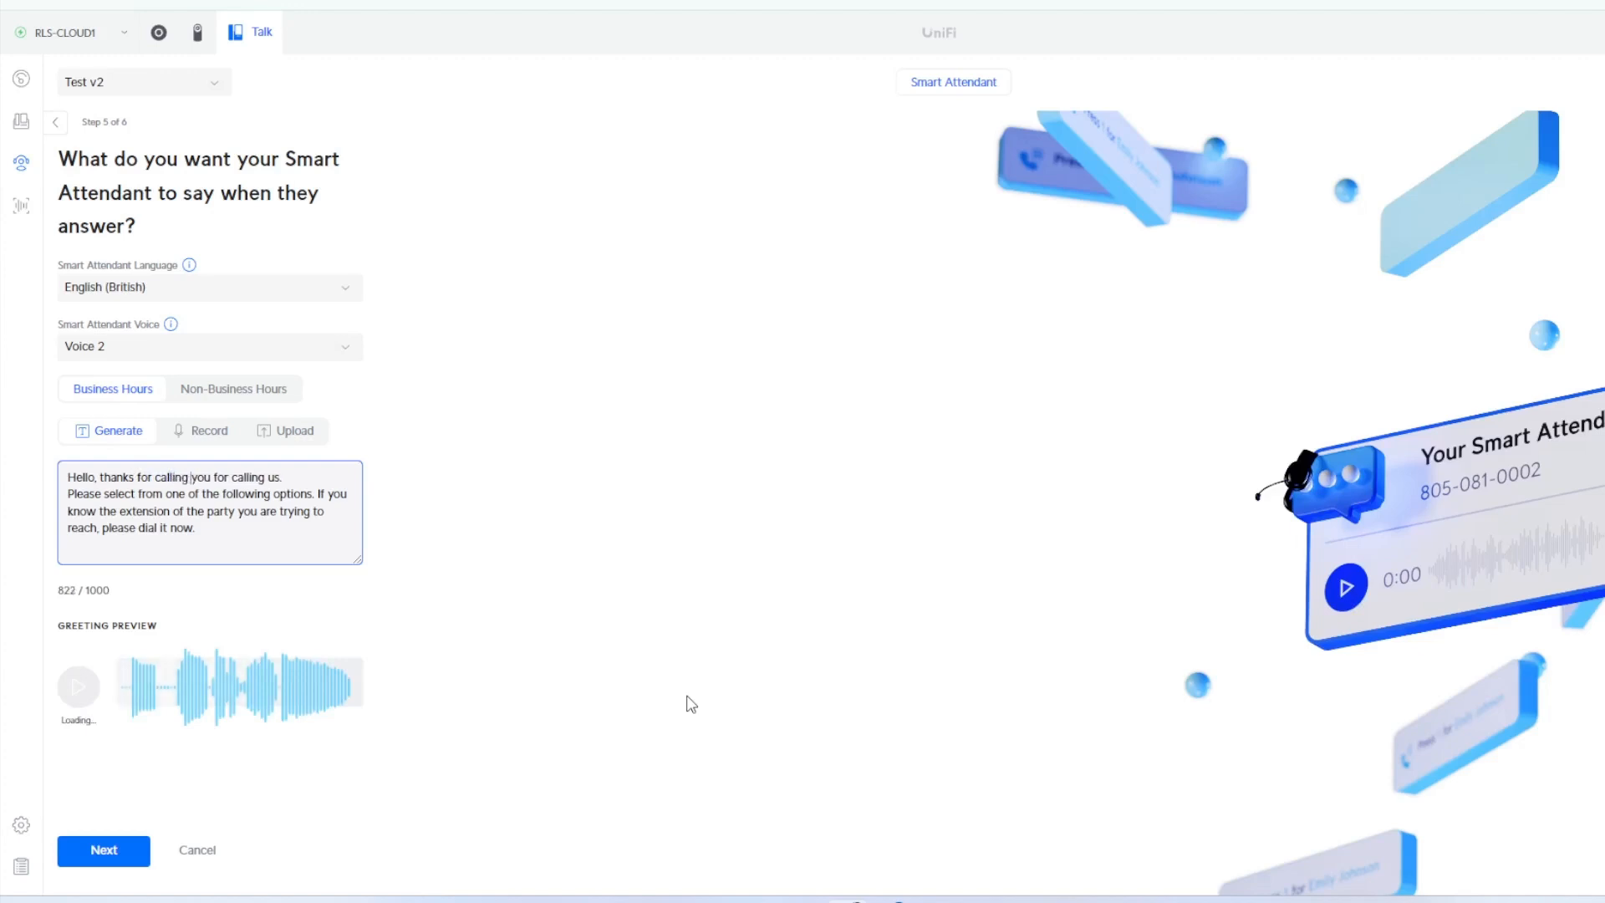
type("L S")
type(" computer Se")
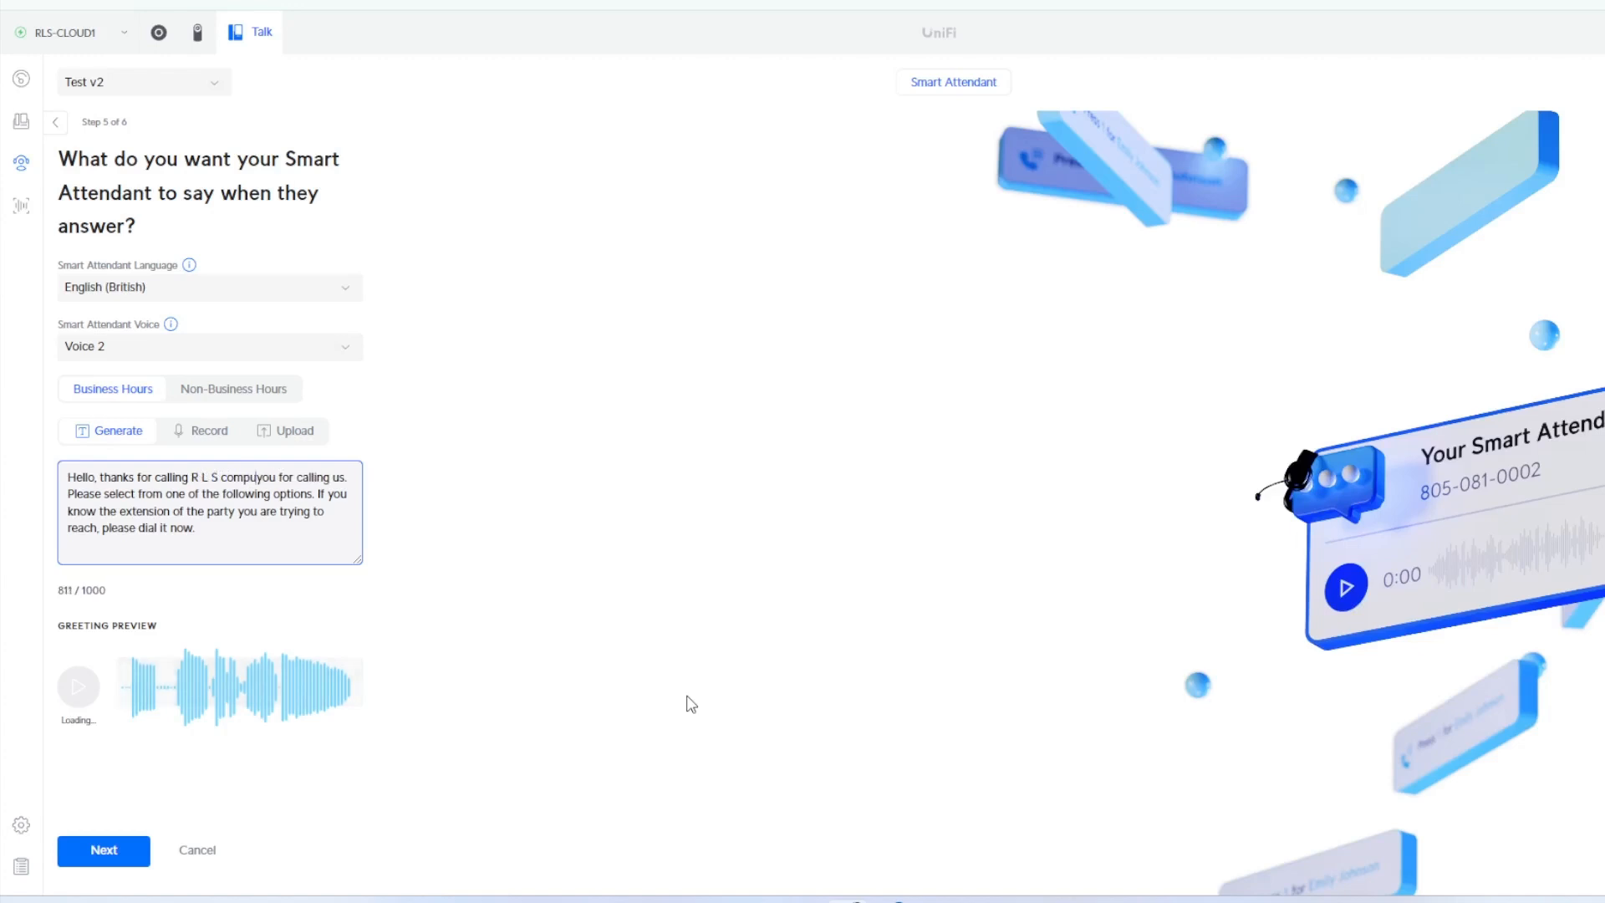
type("rvices")
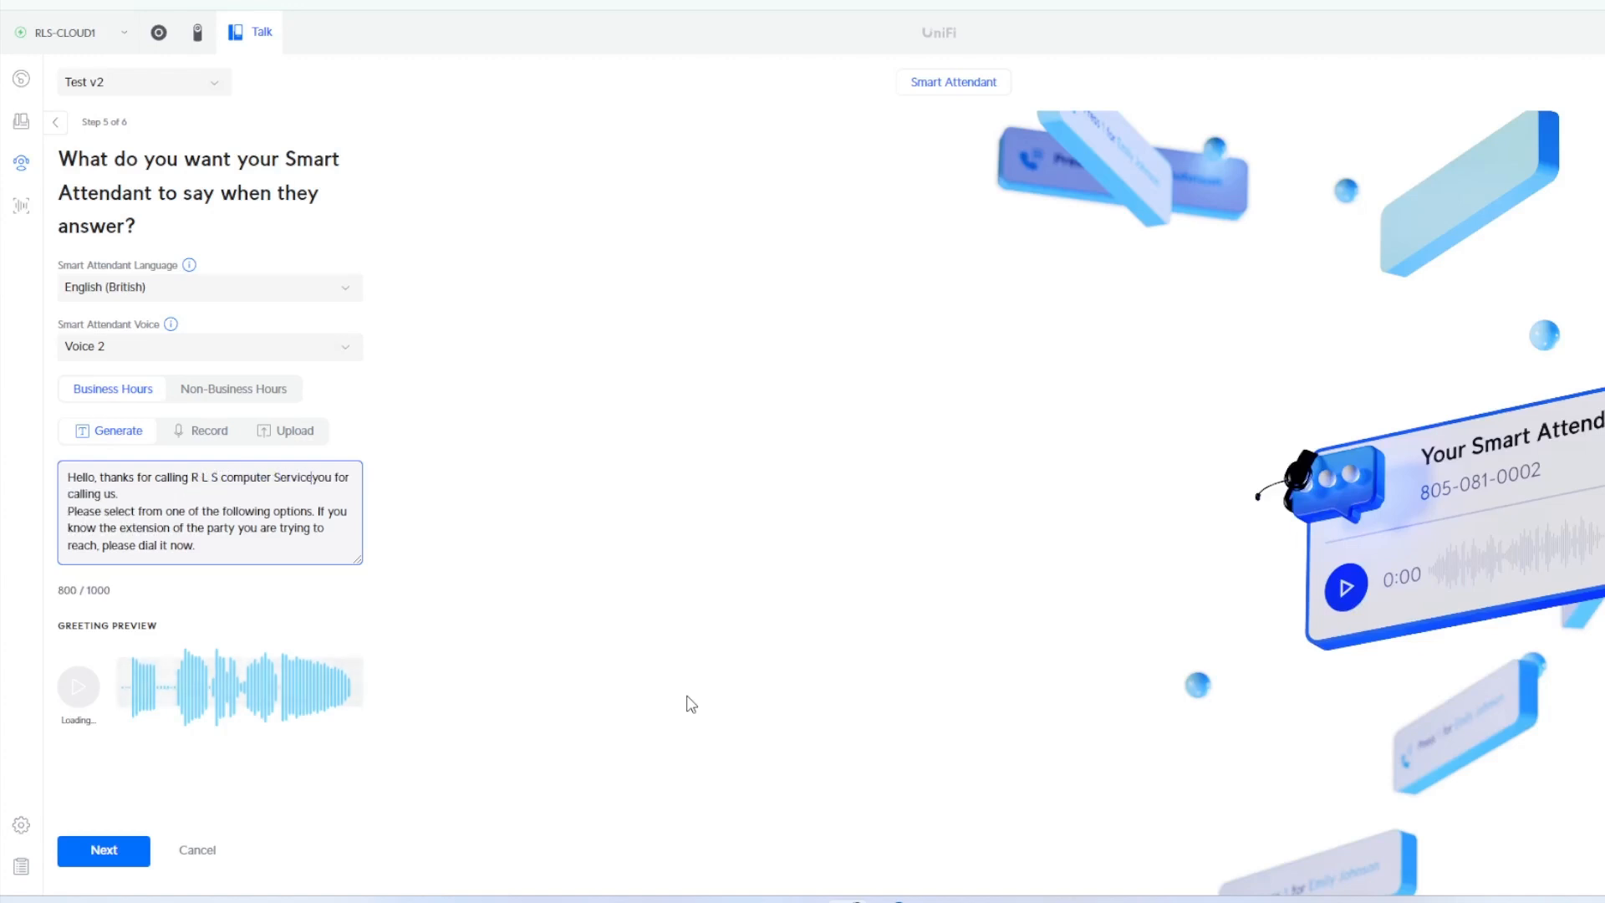
key("Delete")
key("Delete")
key("Delete")
key("Delete")
key("Delete")
key("Delete")
key("Delete")
key("Delete")
key("Delete")
key("Delete")
key("Delete")
key("Delete")
key("Delete")
key("Delete")
key("Delete")
key("Delete")
key("Delete")
key("Delete")
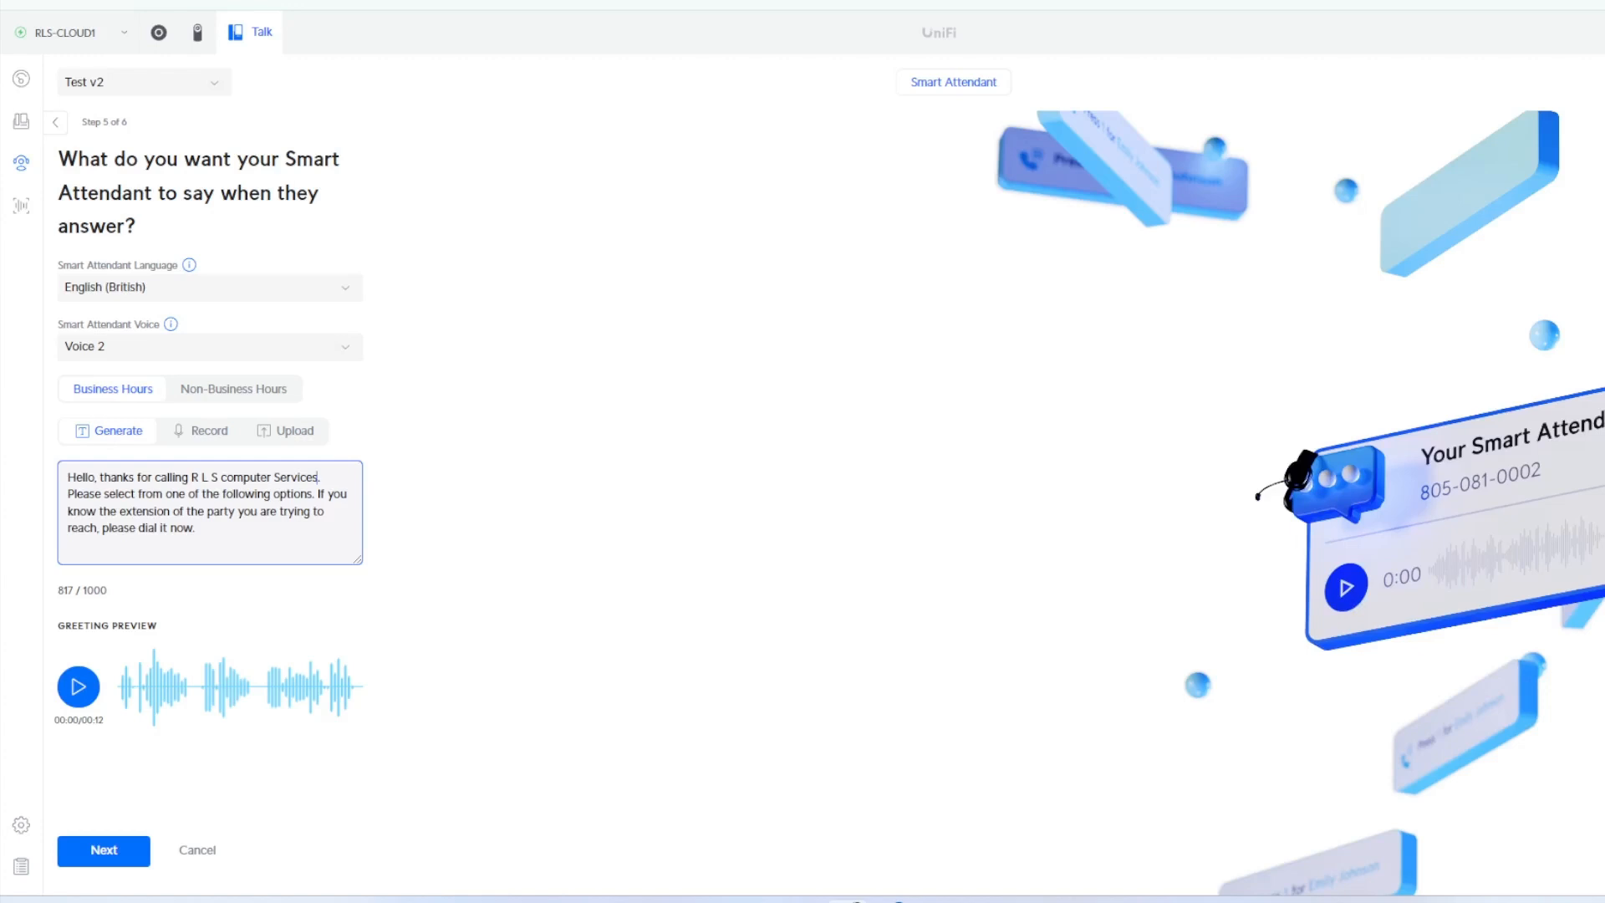
Preview the reworded business-hours greeting and accept it to continue to the key press setup
left_click(70, 697)
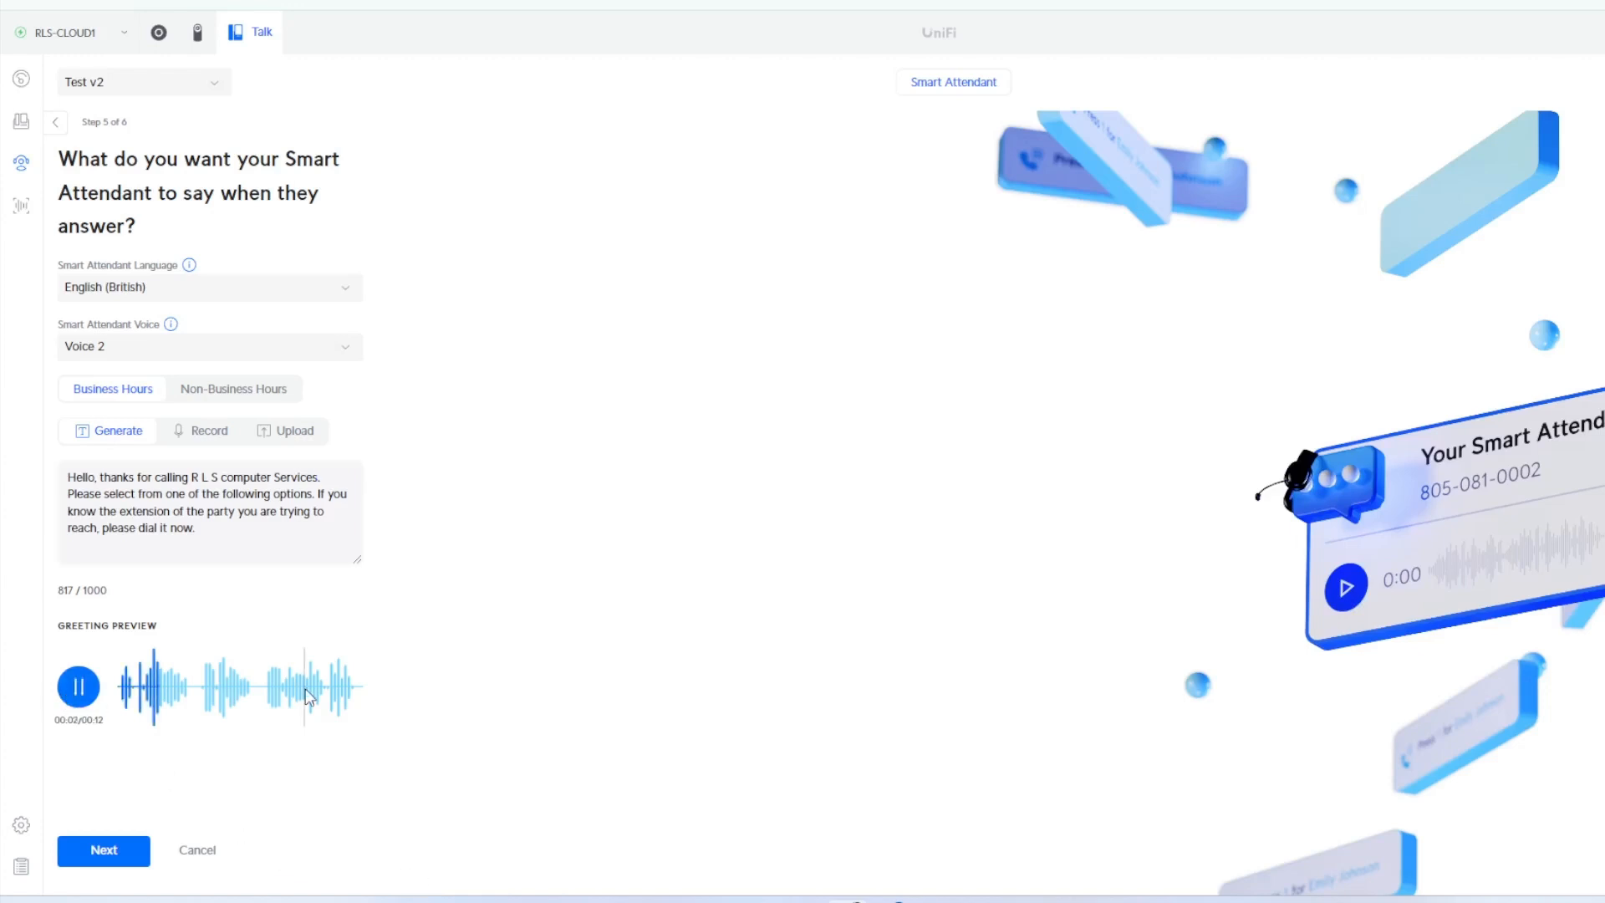
left_click(90, 689)
left_click(103, 861)
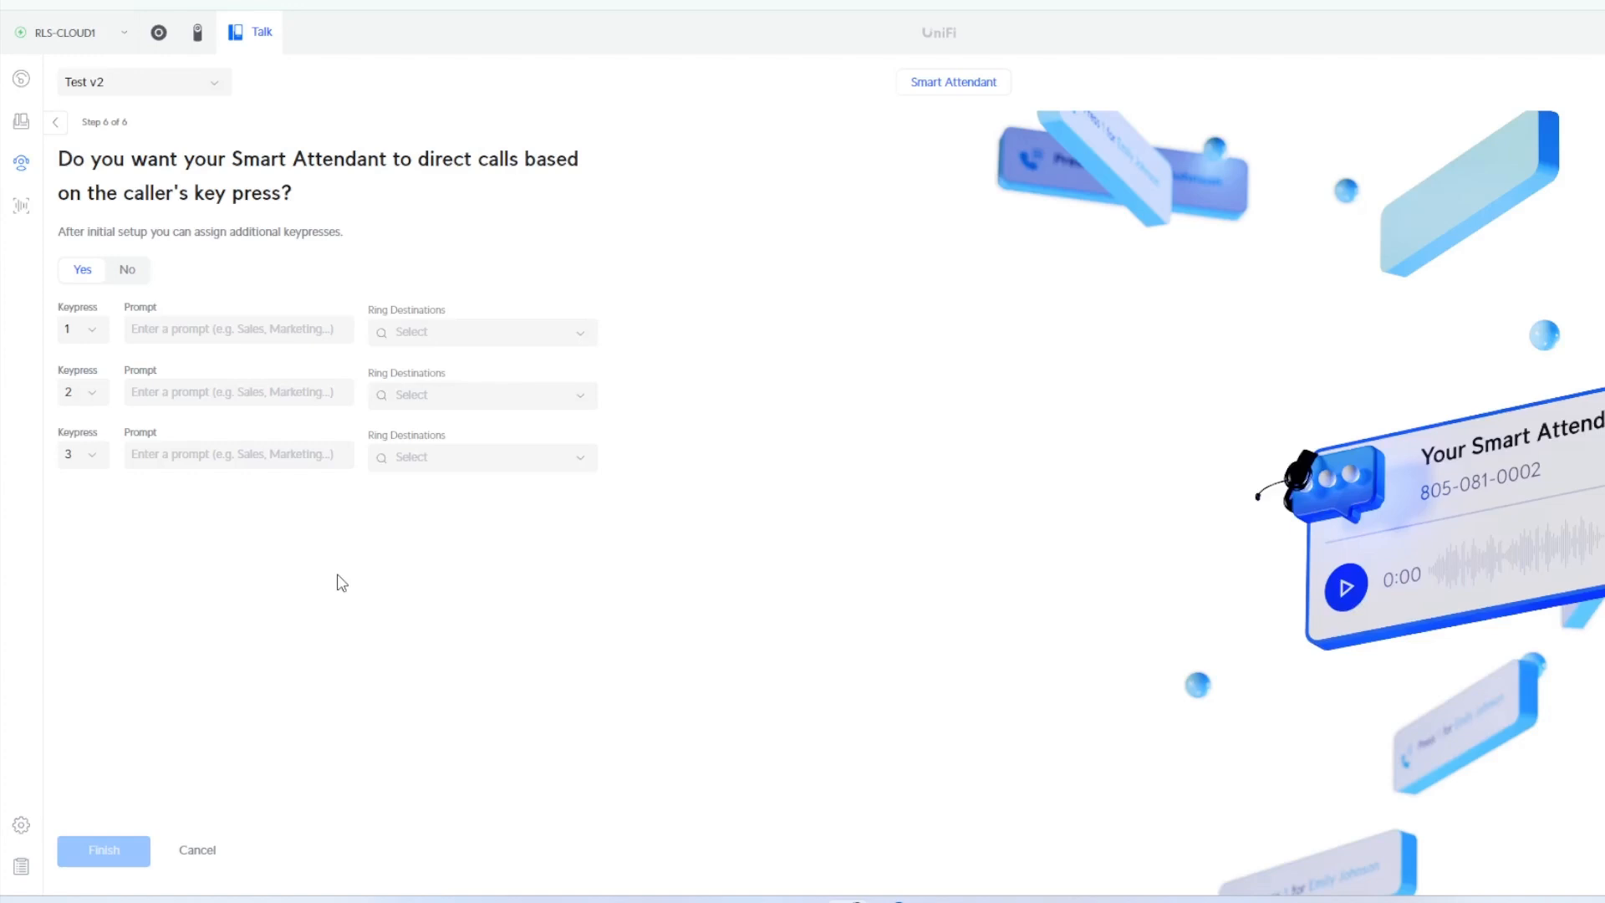
Give keypress 1 the prompt Accounts and route it to the Accounts Department global contact
left_click(195, 328)
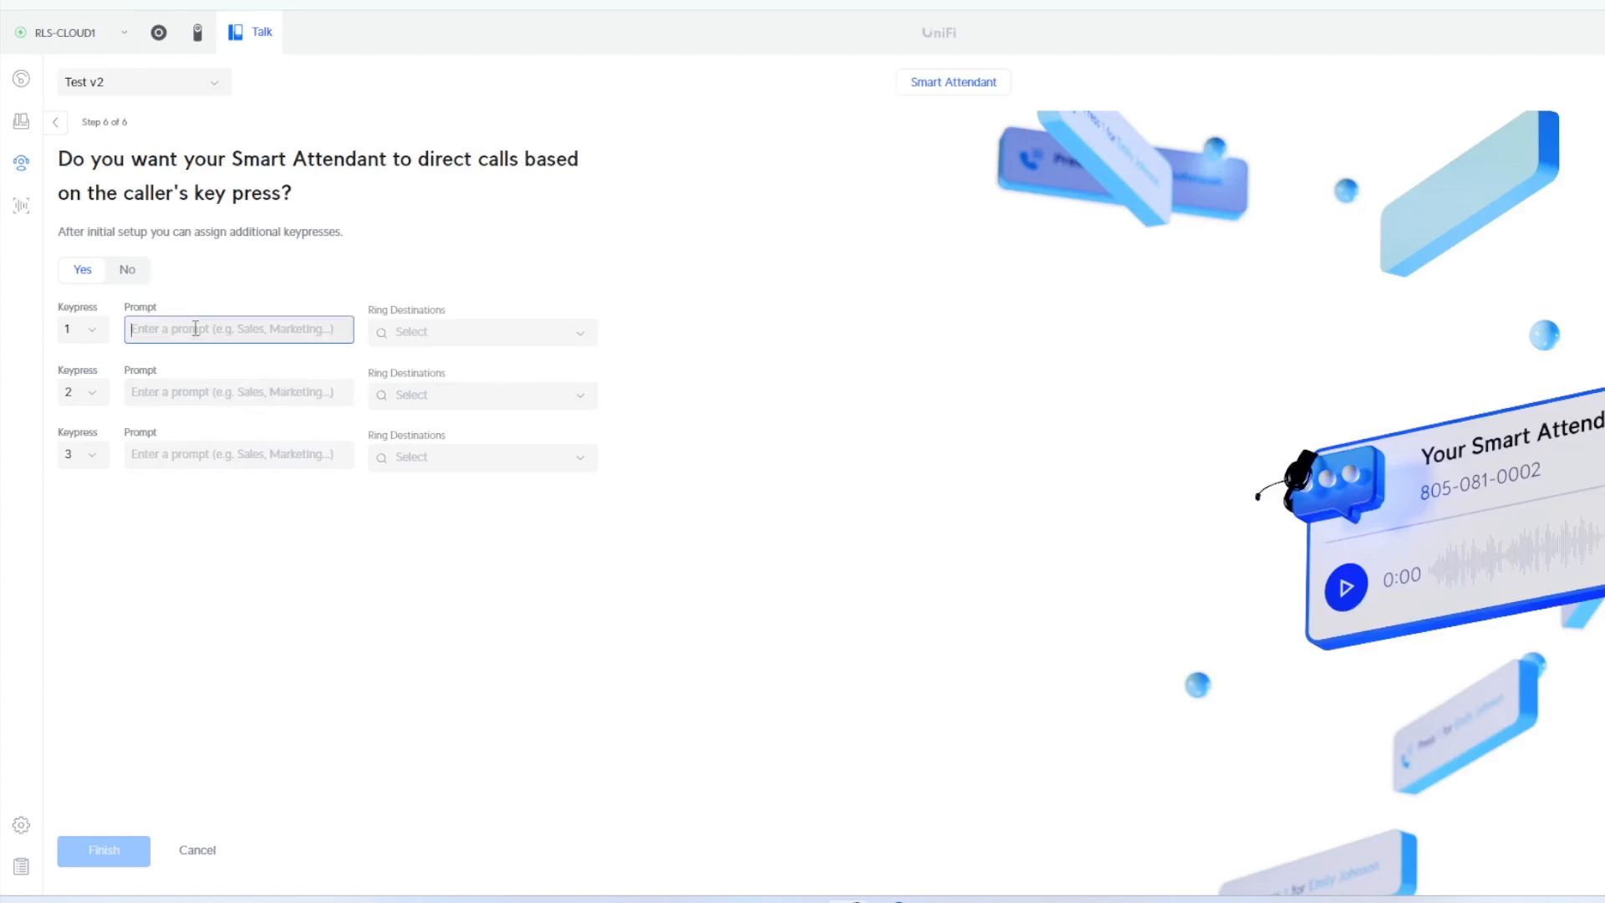
type("Accoun")
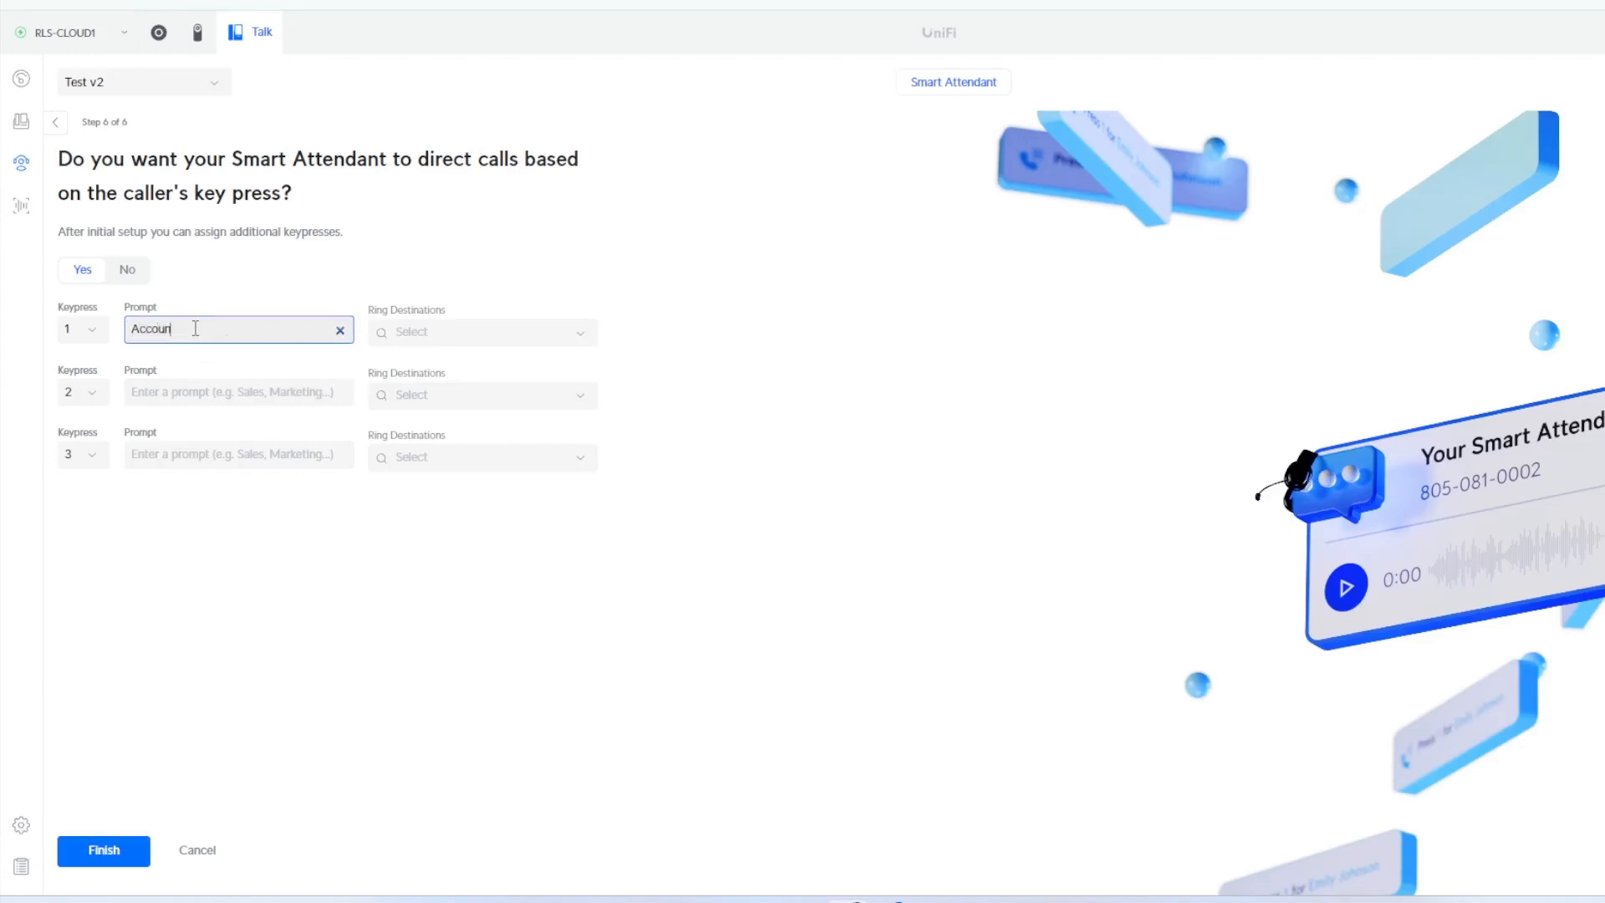
type("ts")
left_click(577, 345)
scroll(567, 468, "down", 2)
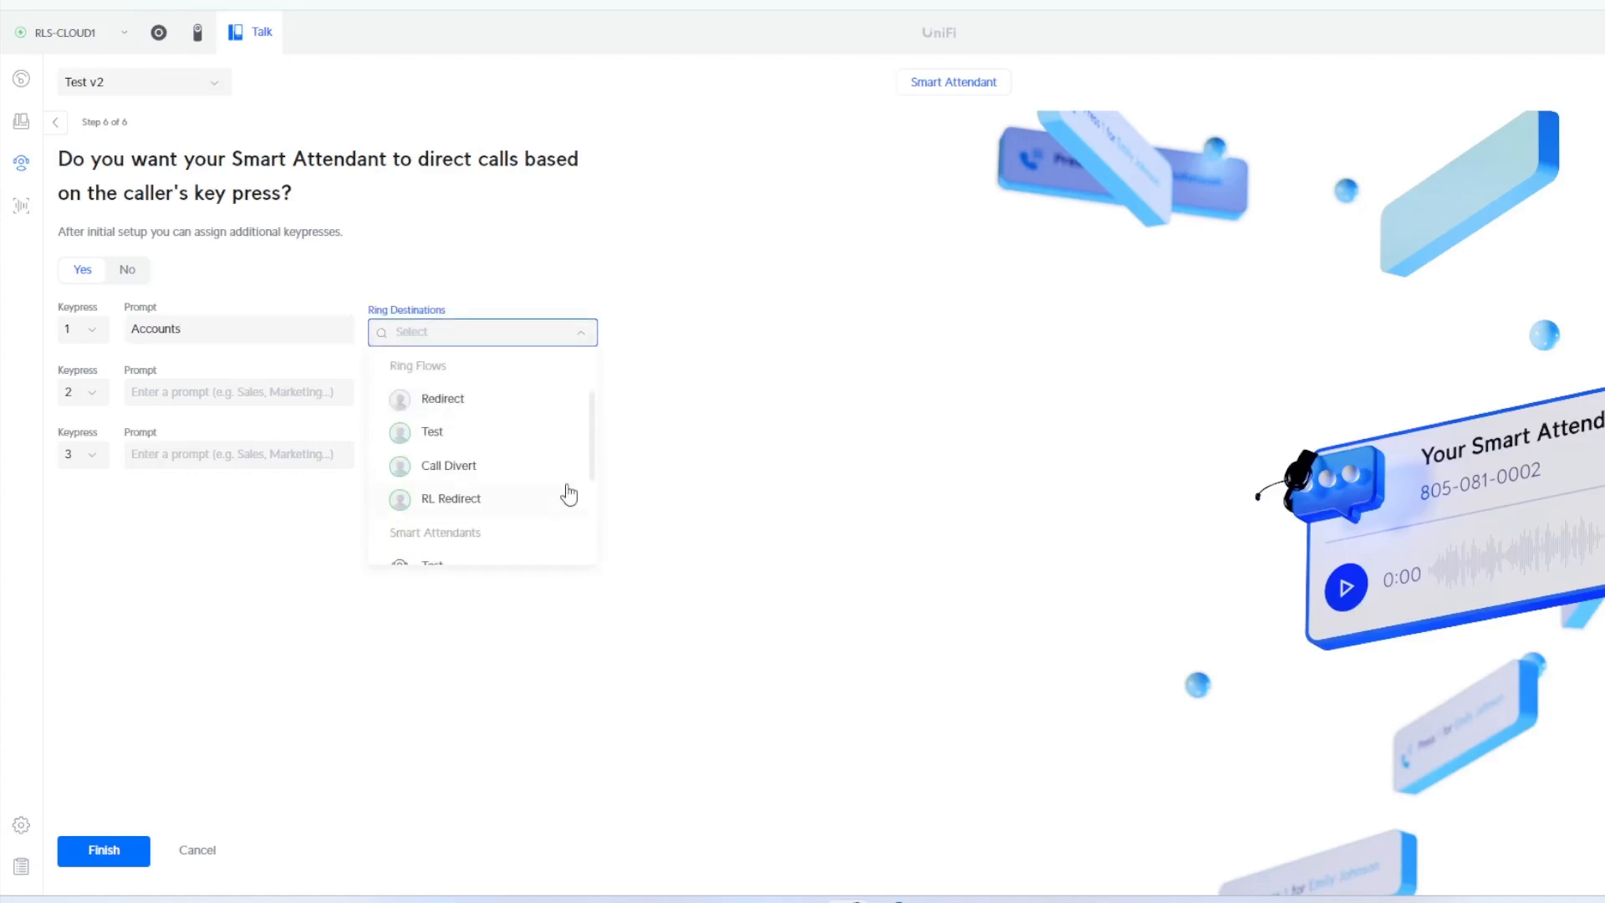
scroll(568, 495, "down", 3)
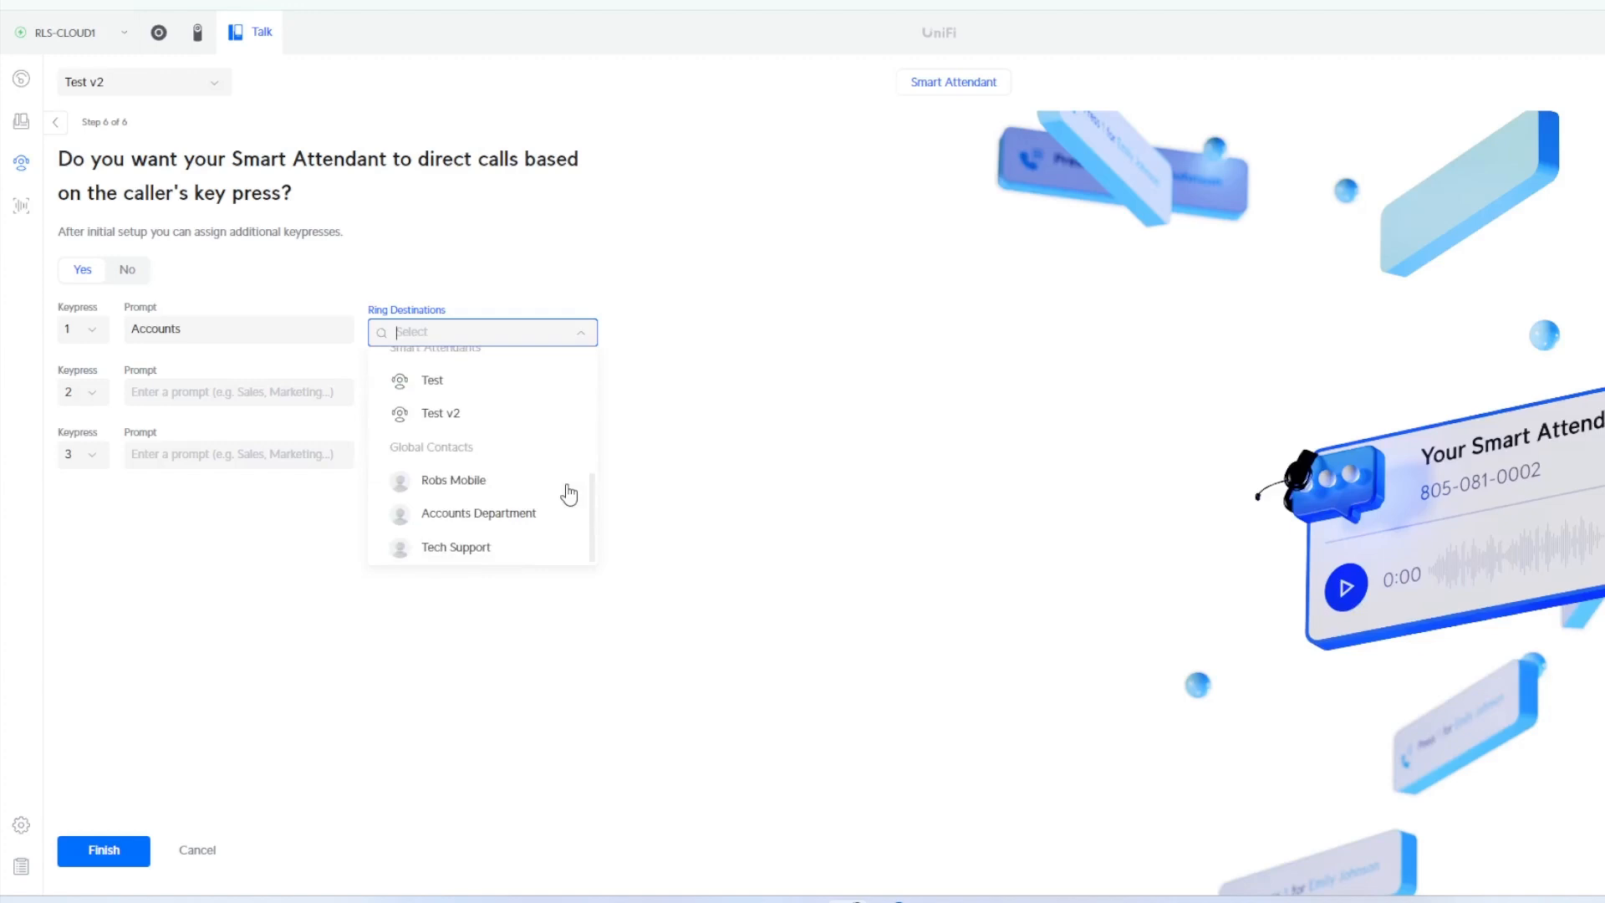
left_click(495, 516)
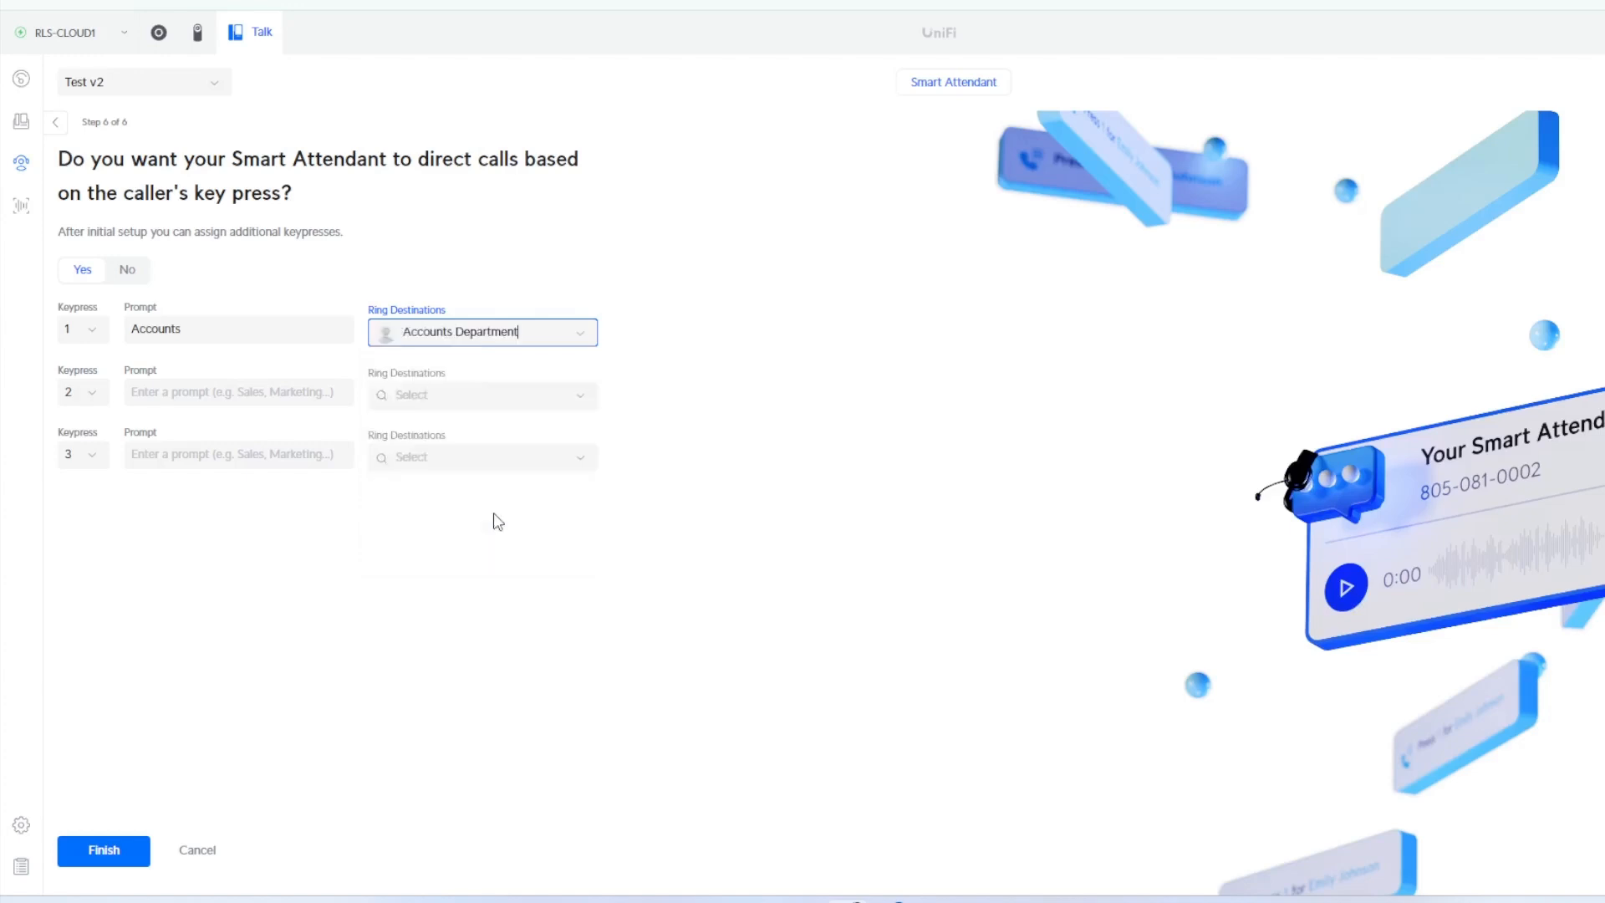
Give keypress 2 the prompt Tech Support and route it to the Tech Support global contact
left_click(189, 394)
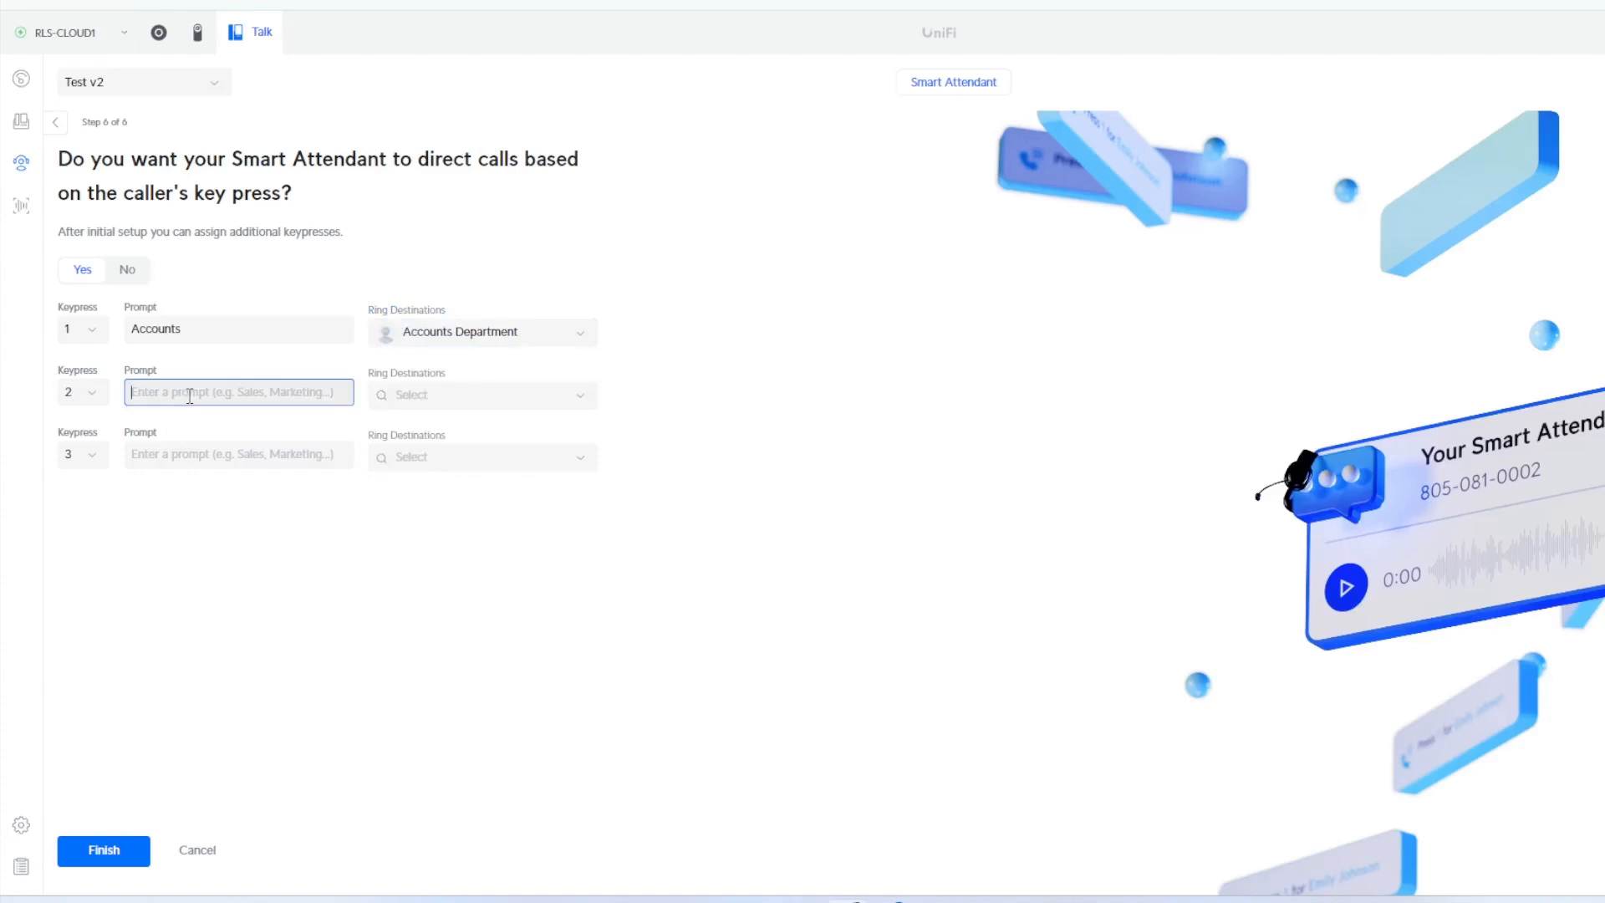
type("Tech support")
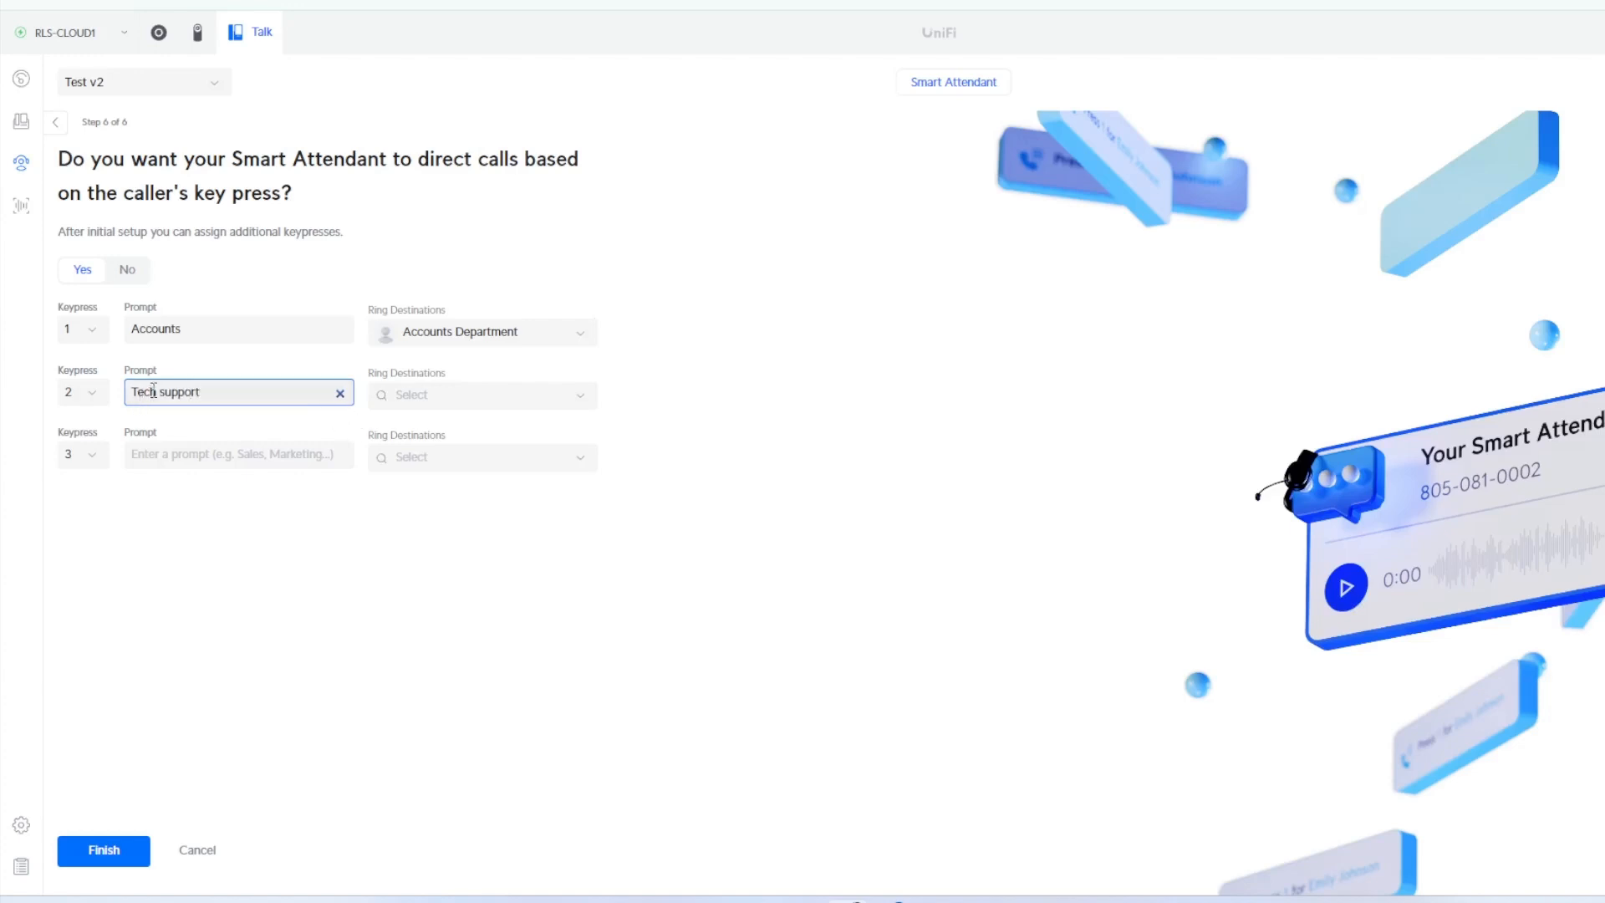
key("Left")
key("Left")
key("Left")
key("Left")
key("Left")
key("Left")
key("BackSpace")
type("S")
left_click(585, 401)
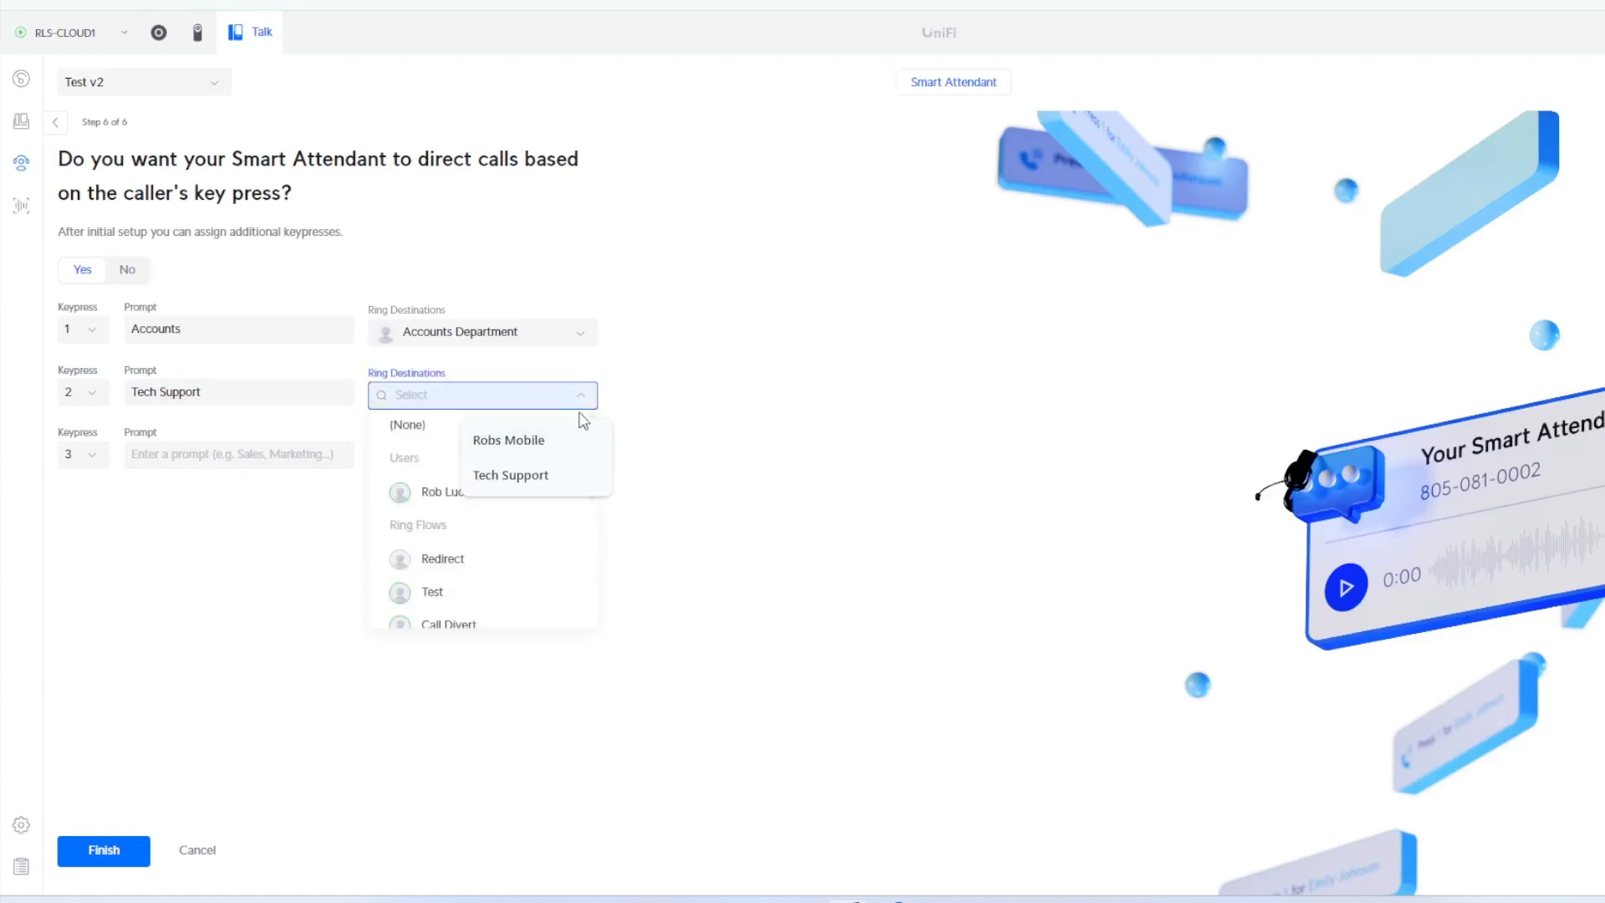
scroll(483, 618, "down", 5)
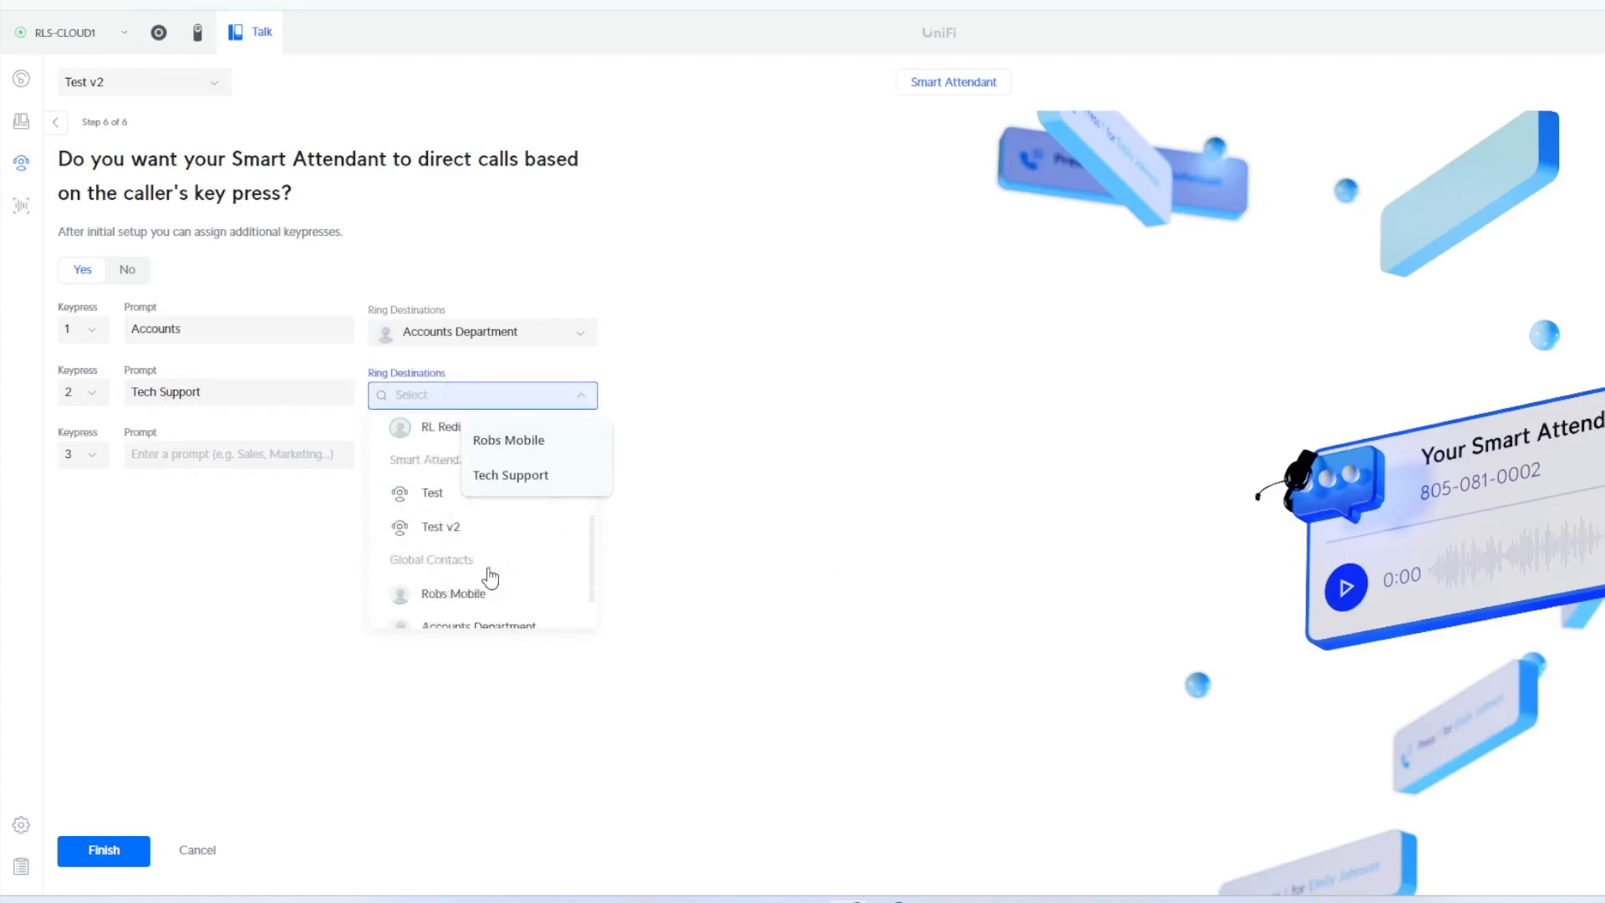
left_click(482, 616)
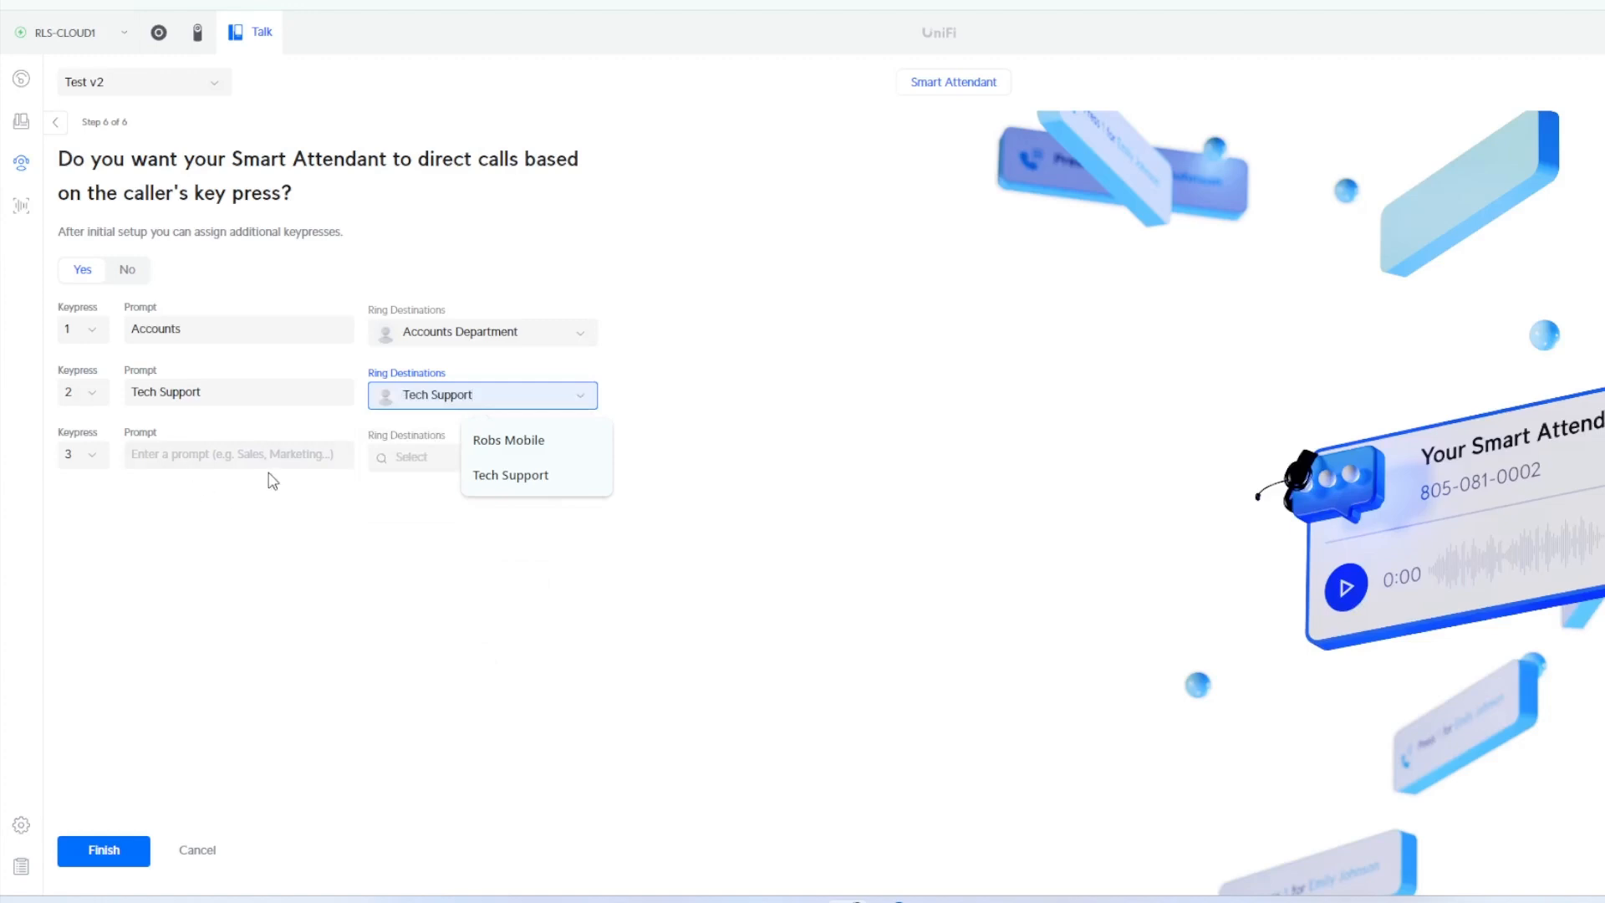
Give keypress 3 the prompt Onsite Support, route it to the mobile global contact, and finish the Smart Attendant setup
left_click(261, 444)
type("On")
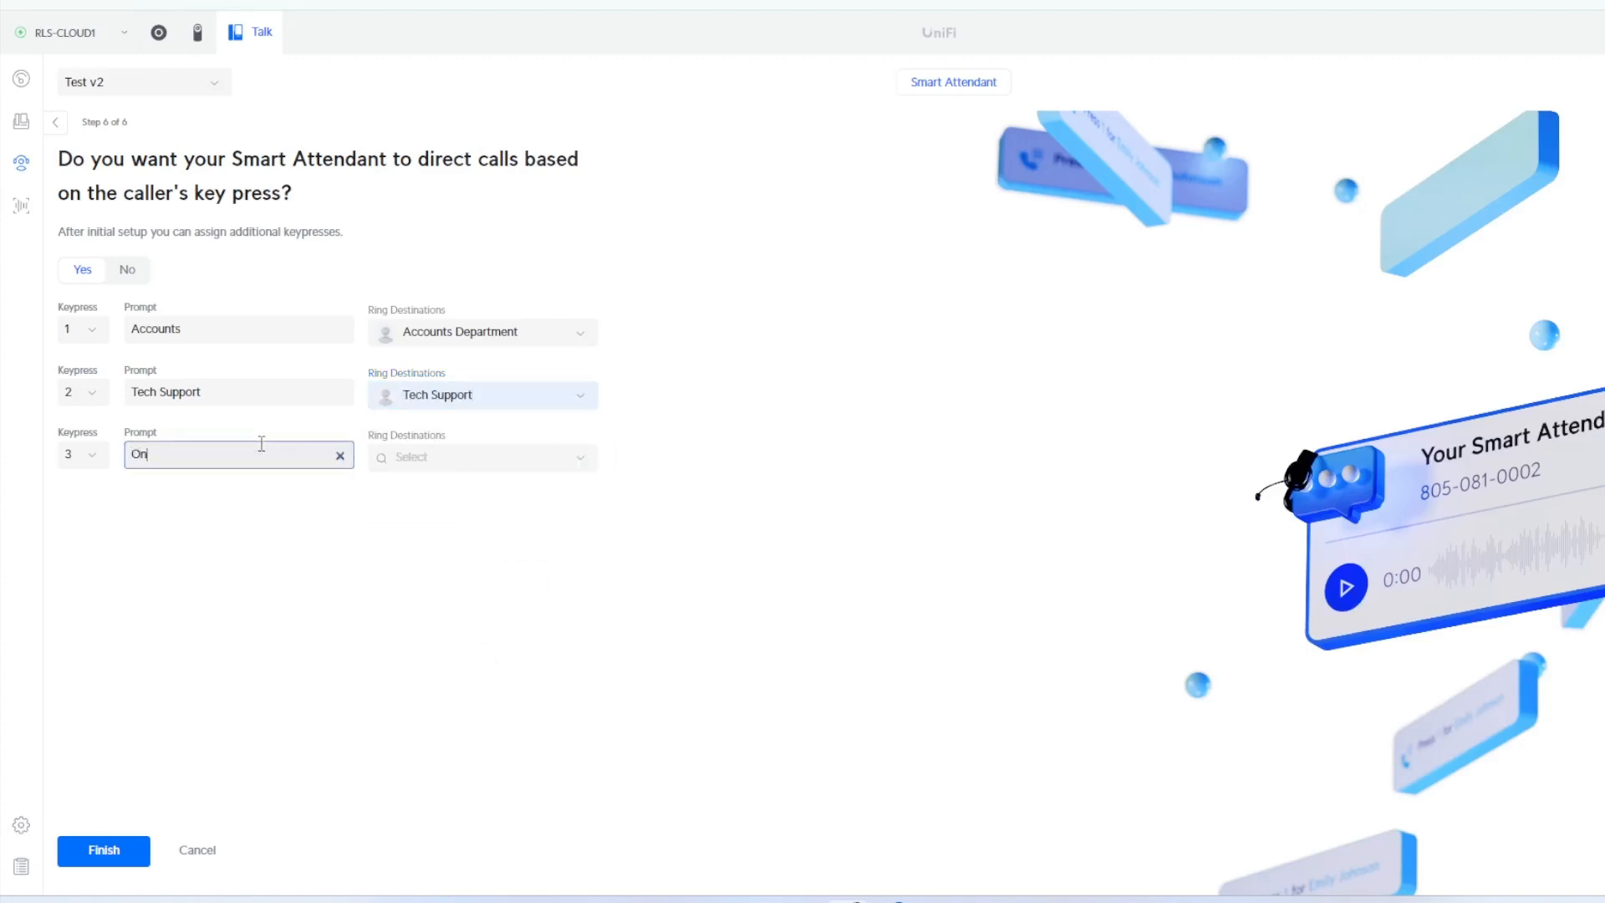
type("site Support")
left_click(505, 470)
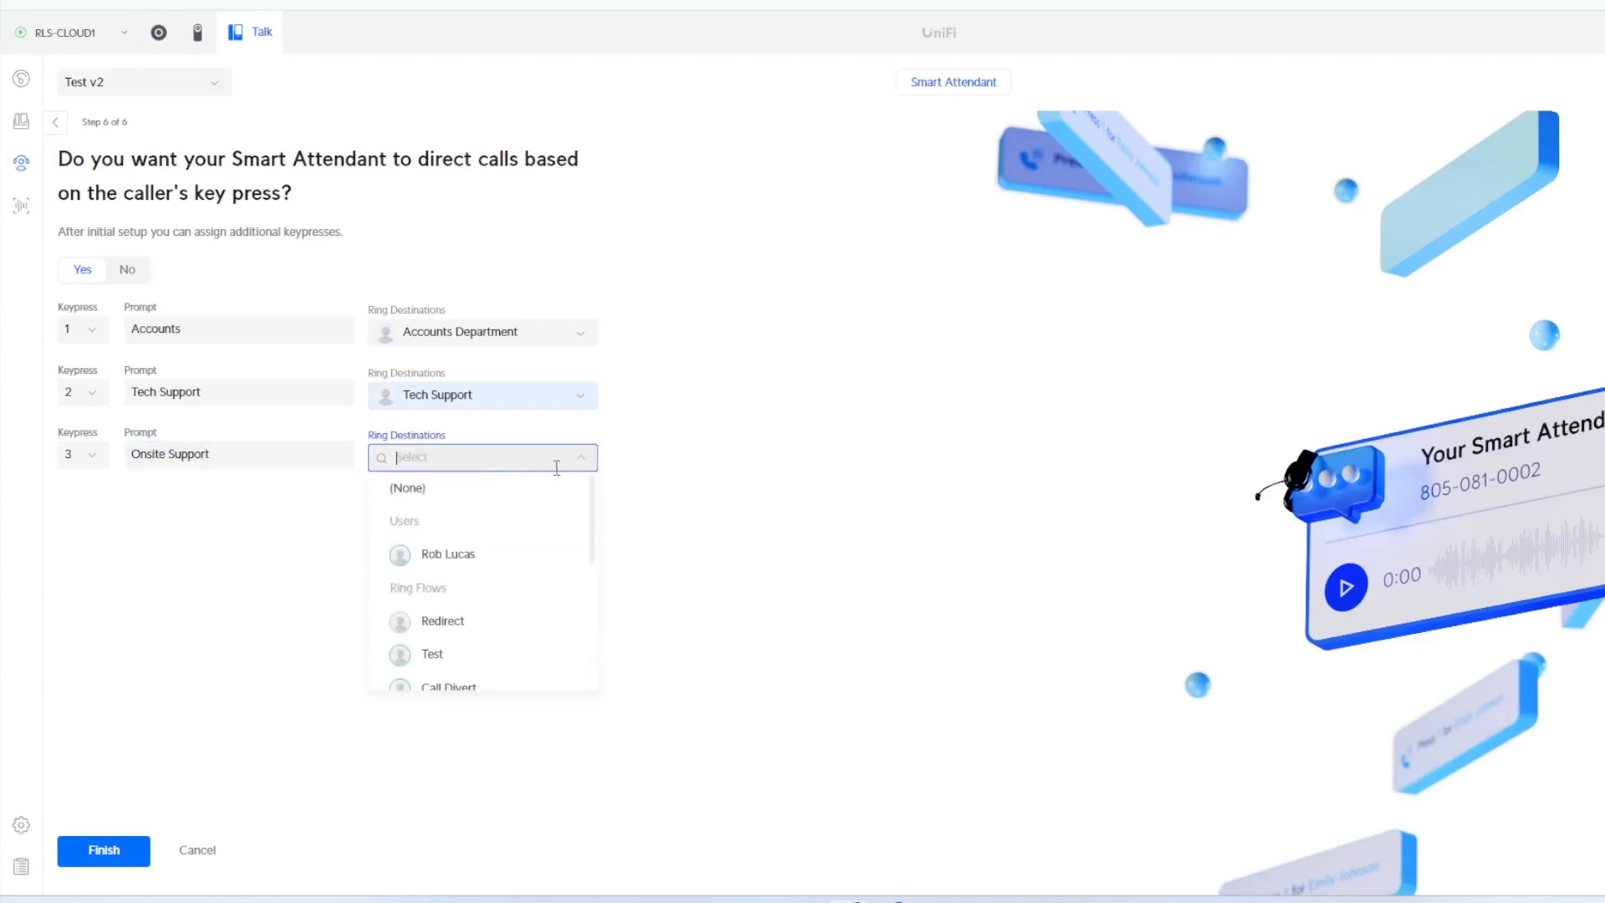
scroll(534, 581, "down", 5)
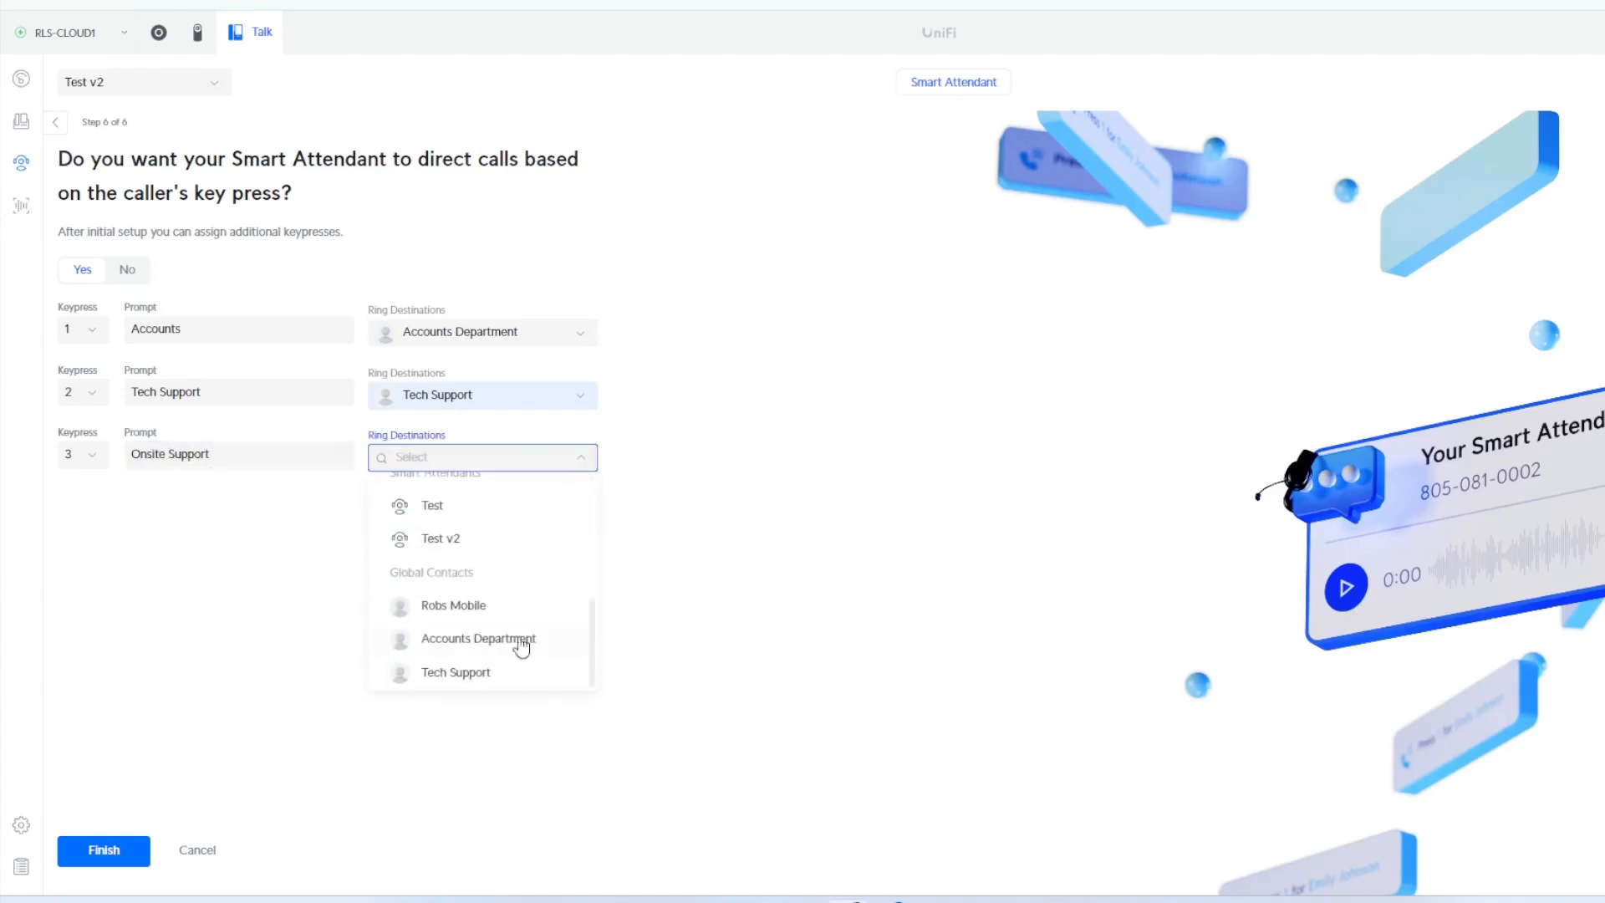
left_click(431, 605)
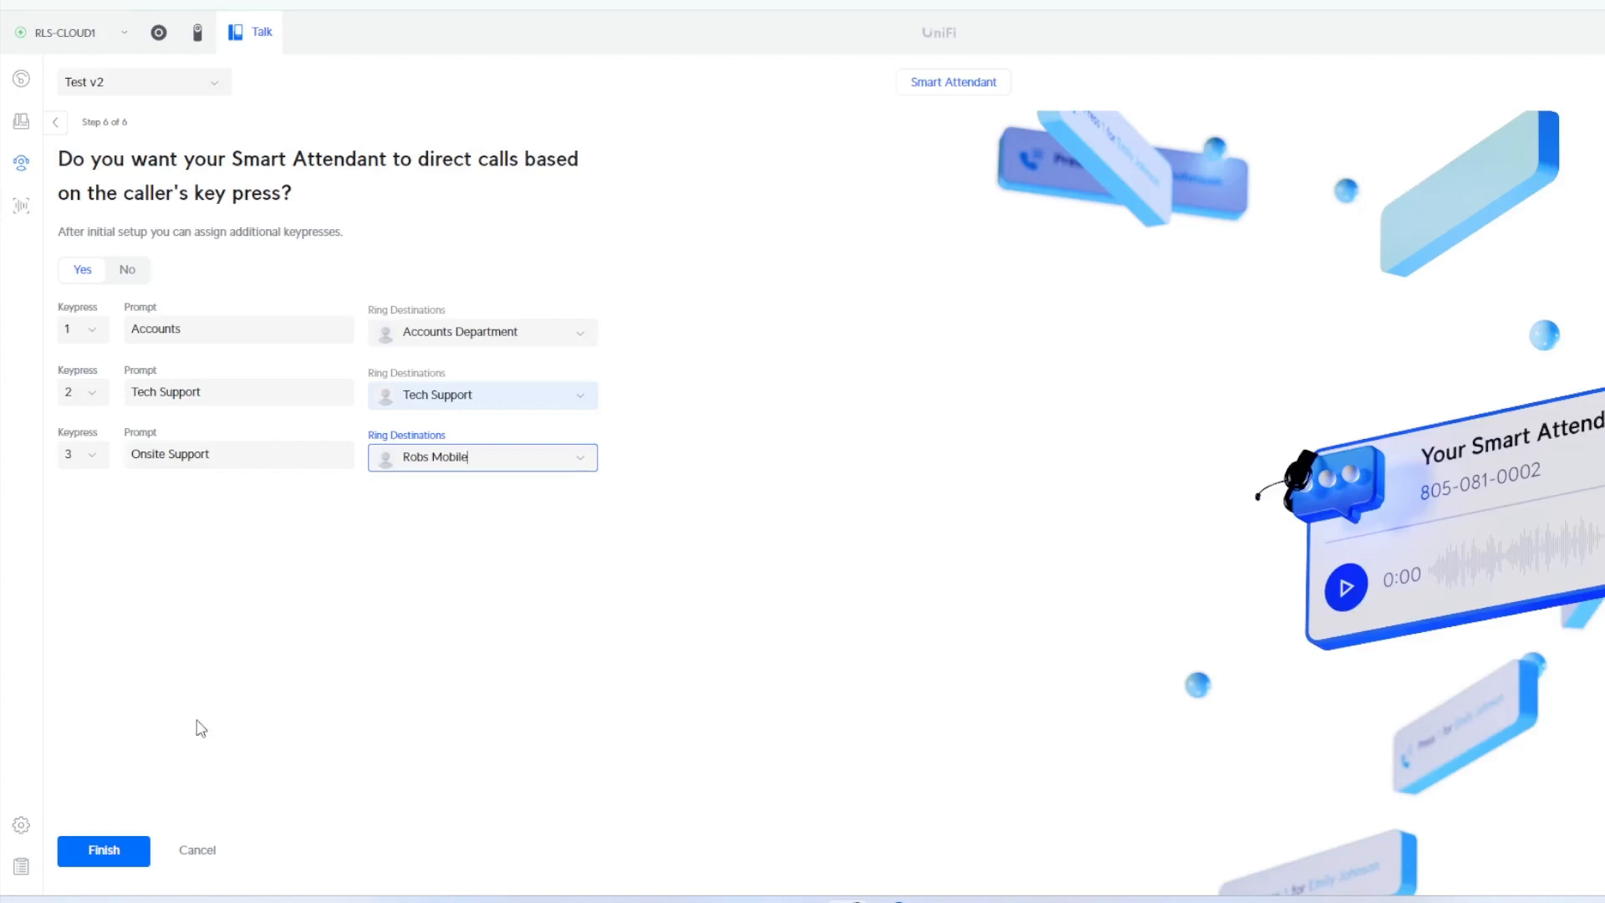
left_click(103, 850)
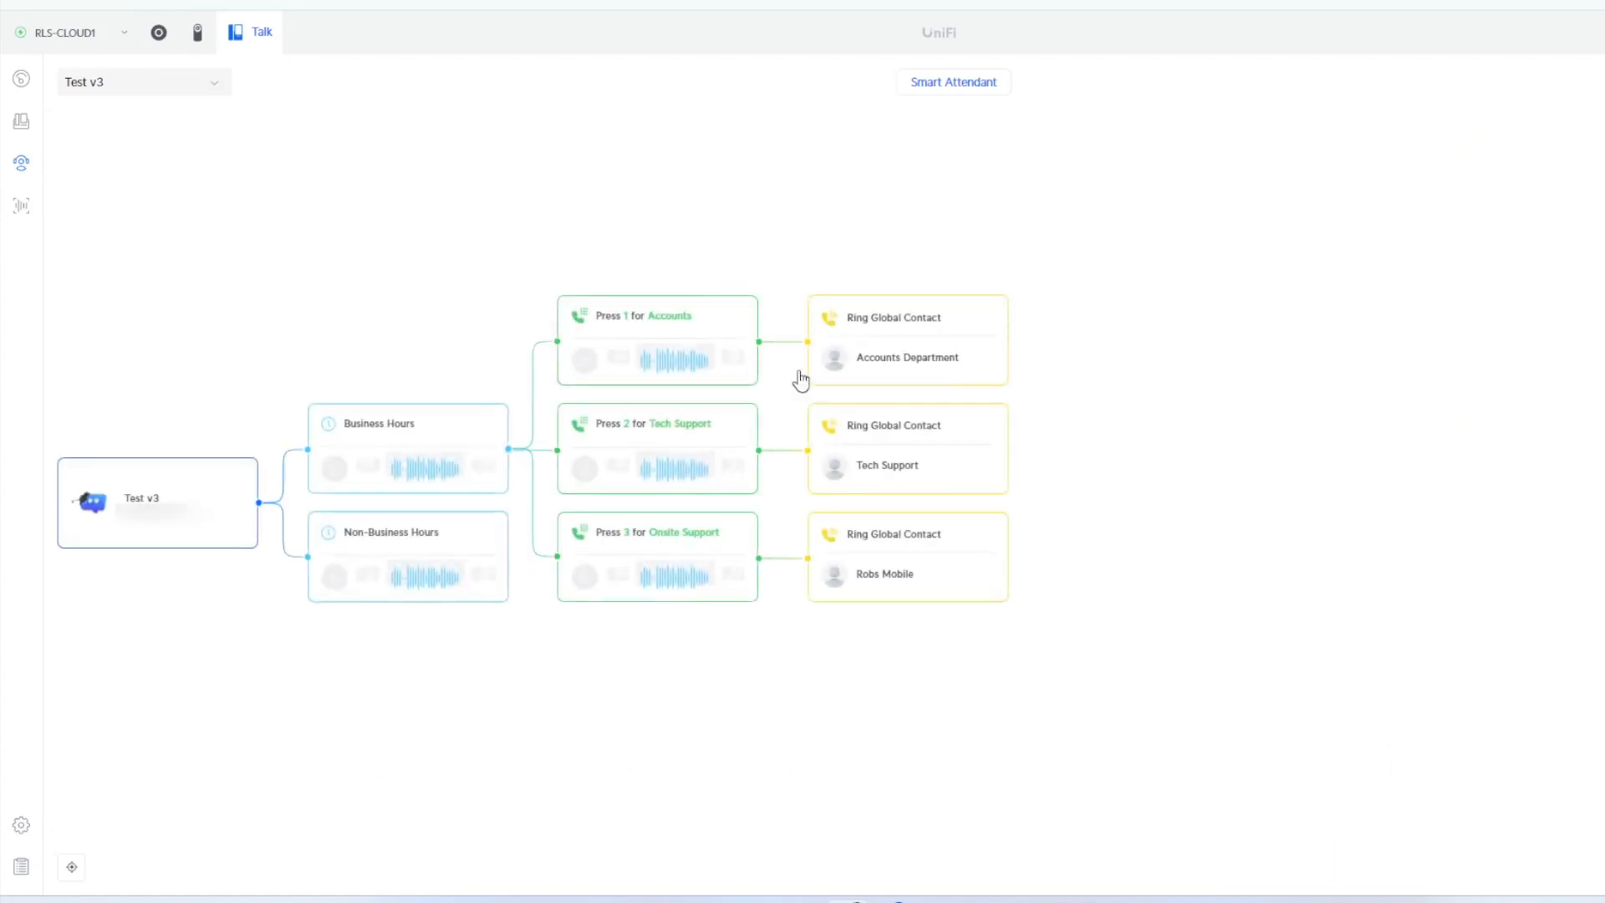
Play part of the Business Hours greeting and part of the Non-Business Hours greeting in the Test v3 call flow
mouse_move(369, 494)
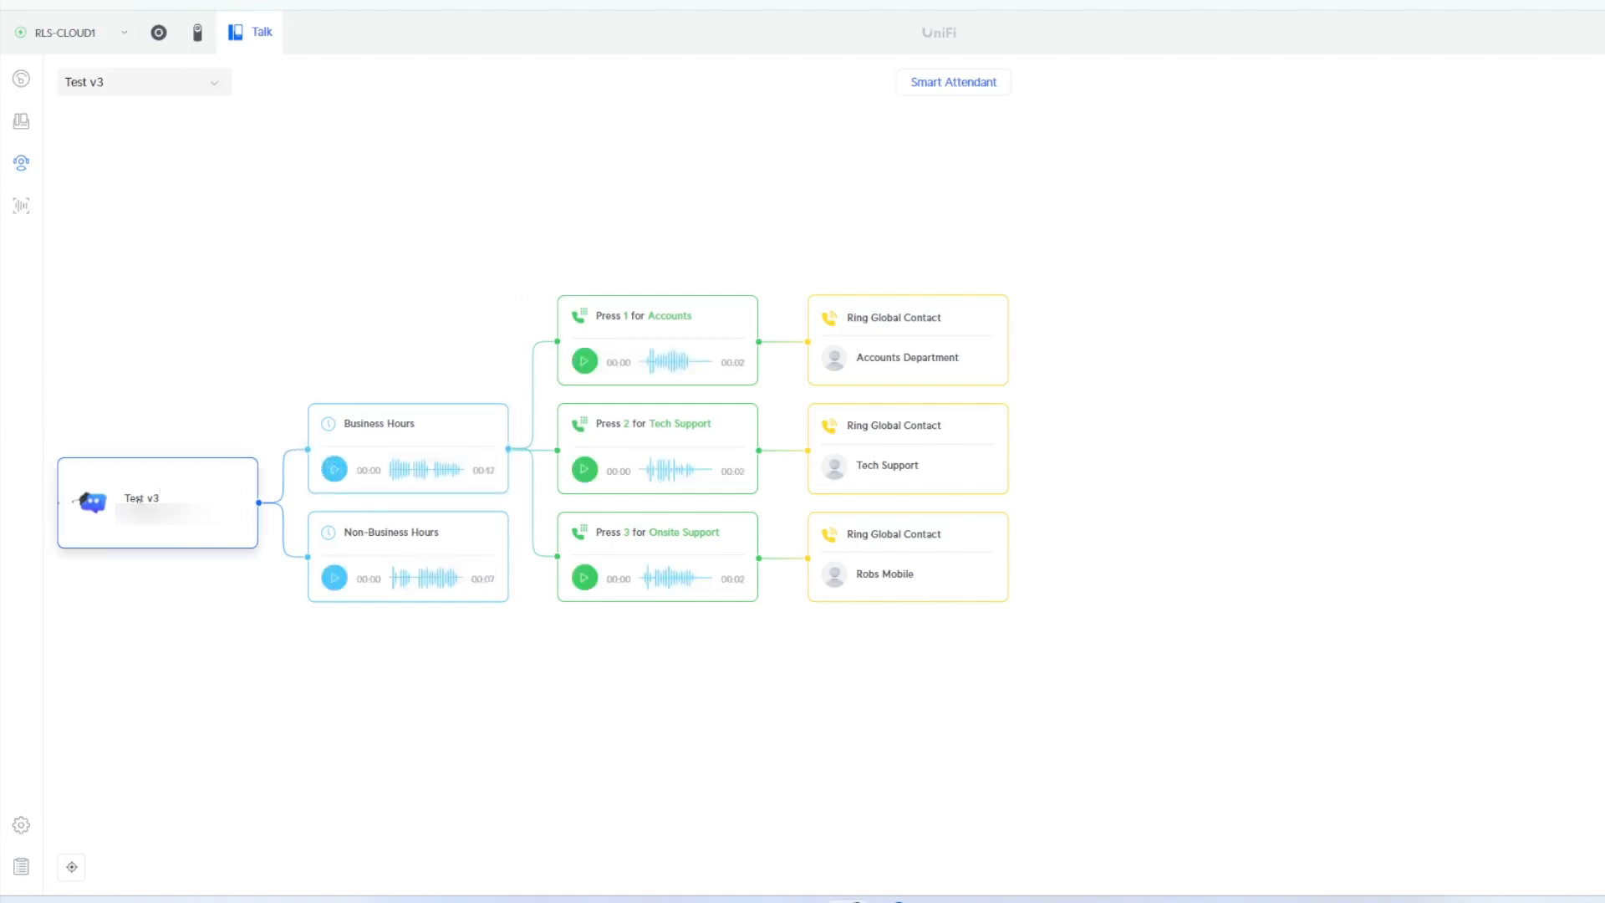
mouse_move(228, 500)
left_click(338, 475)
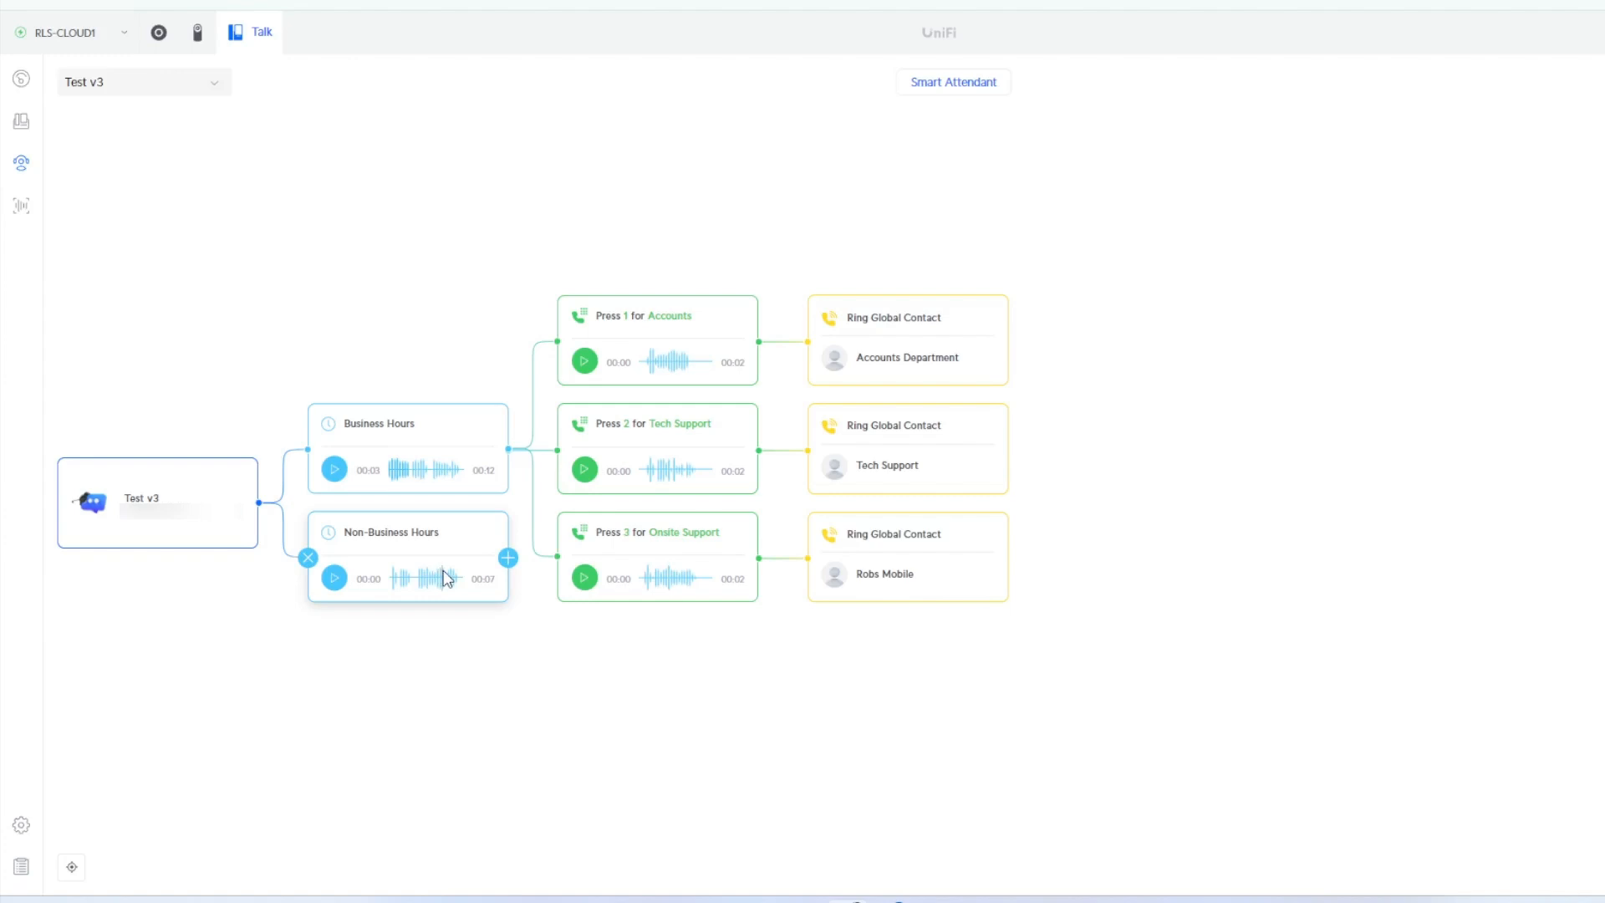
left_click(334, 578)
left_click(335, 584)
Change the Non-Business Hours audio message type to Upload and supply an audio file as its greeting
left_click(386, 564)
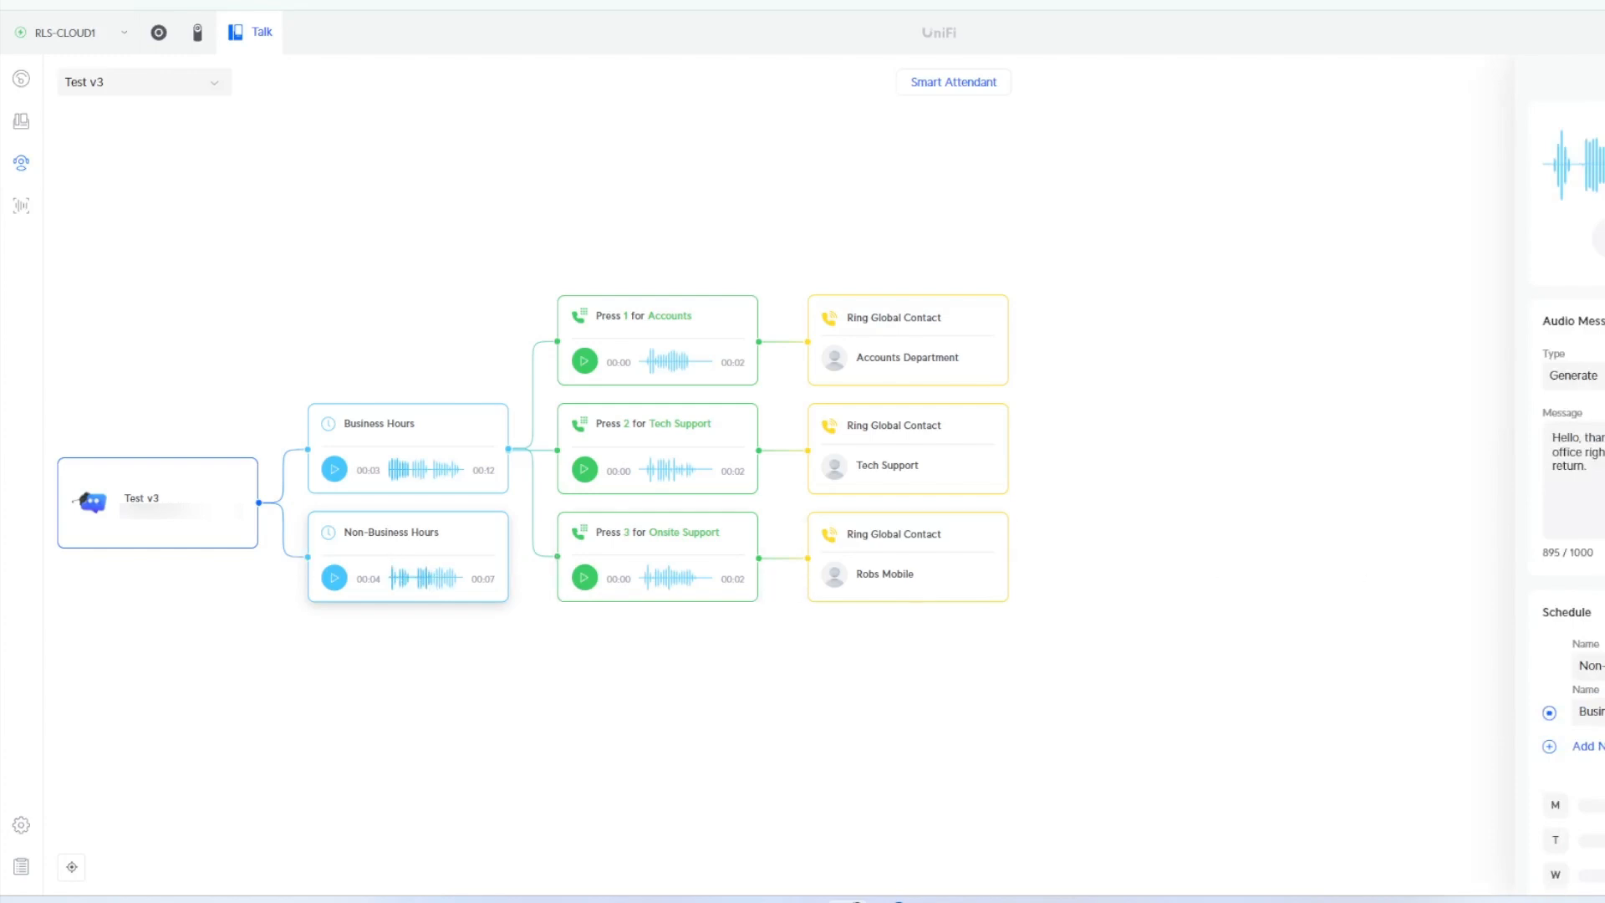
left_click(1586, 375)
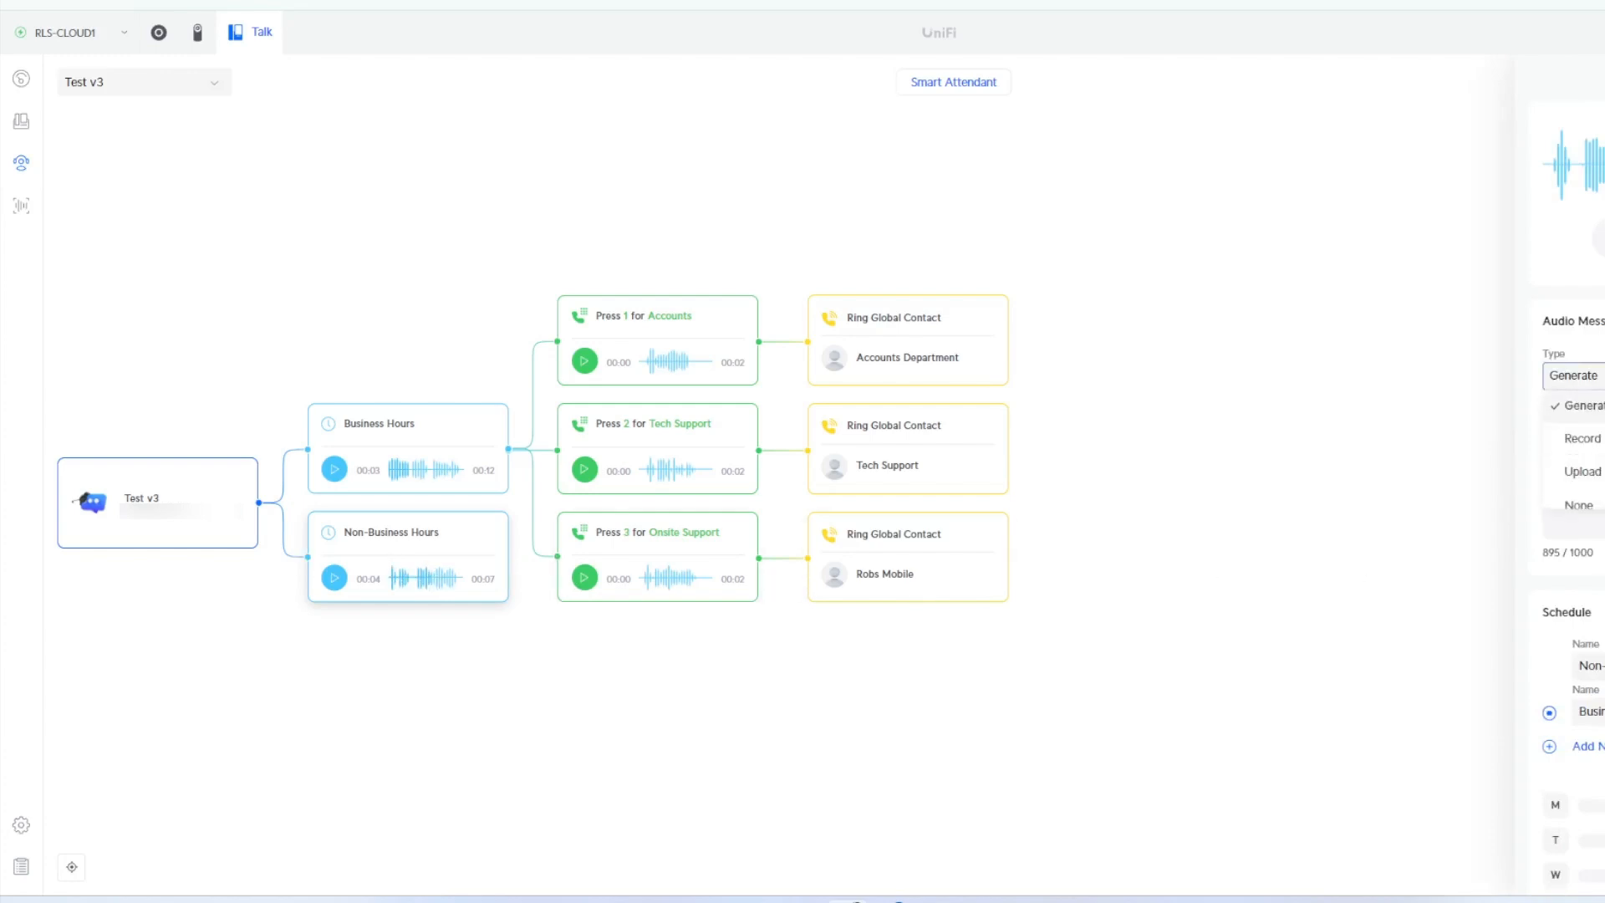
left_click(1581, 473)
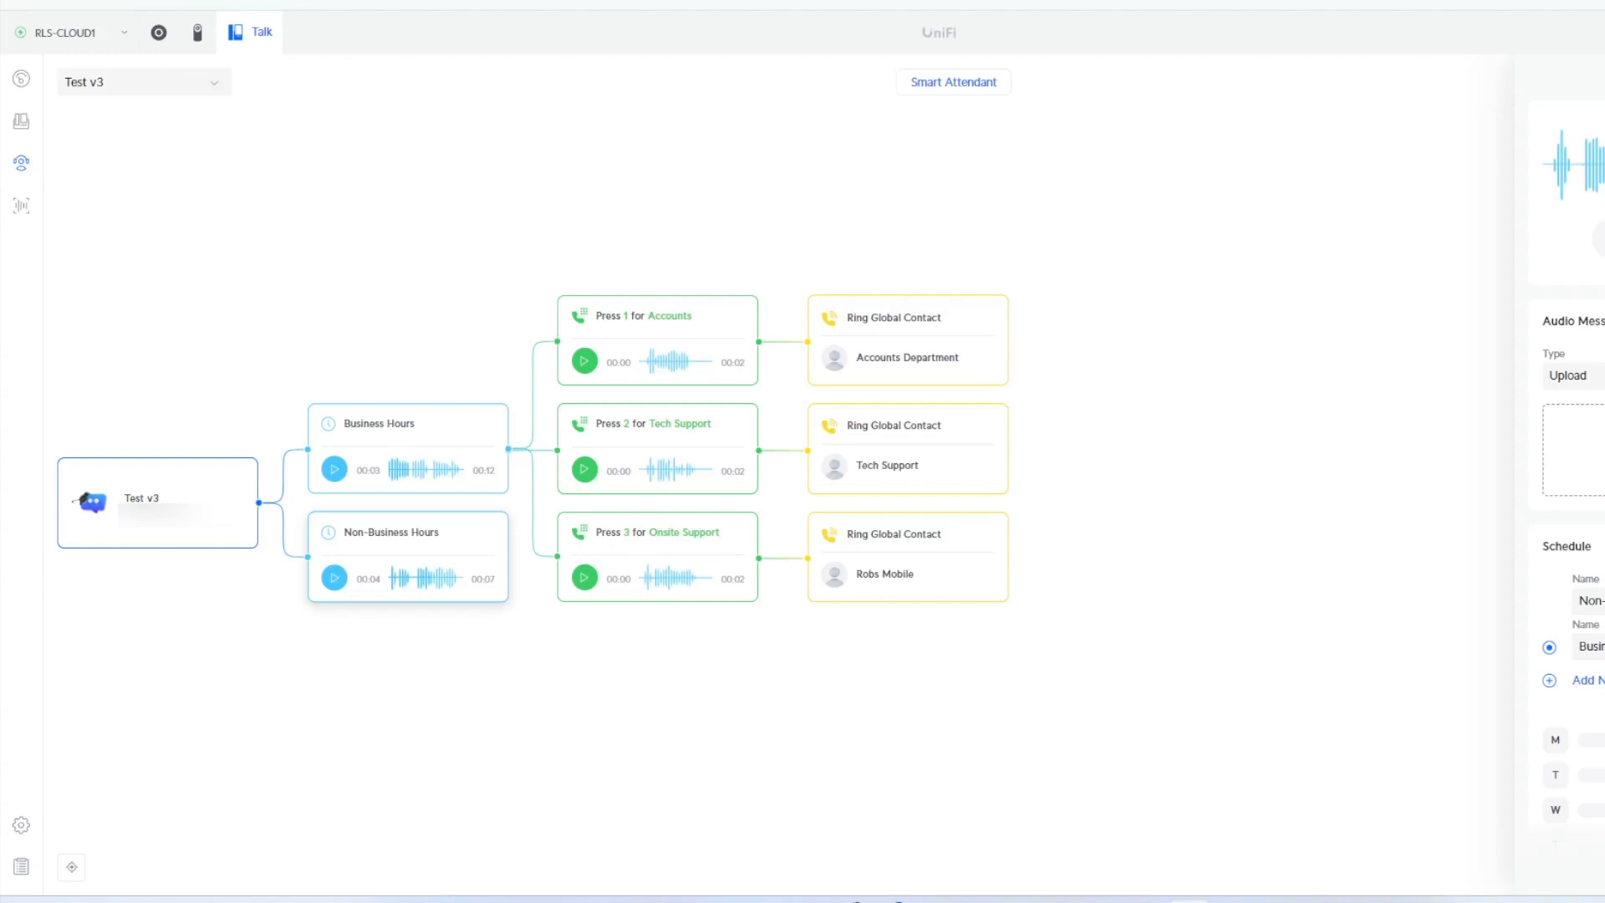
left_click_drag(1039, 760, 1573, 449)
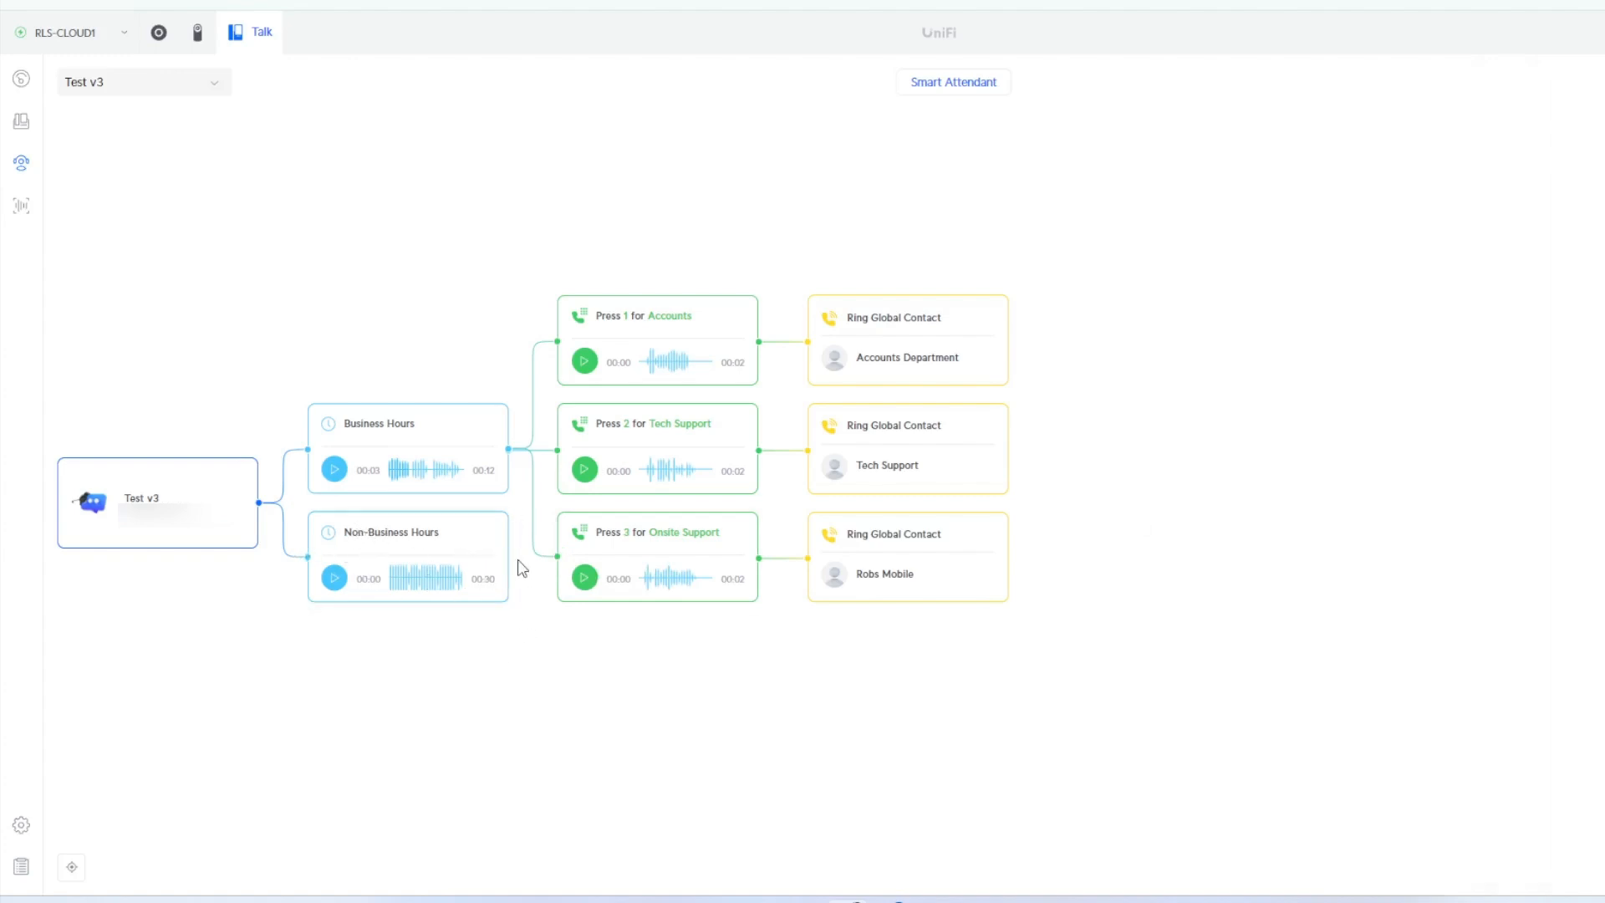
Add a Voicemail action after Non-Business Hours with the individual user as recipient, and check both the Business Hours and Non-Business Hours branches
mouse_move(511, 569)
left_click(510, 562)
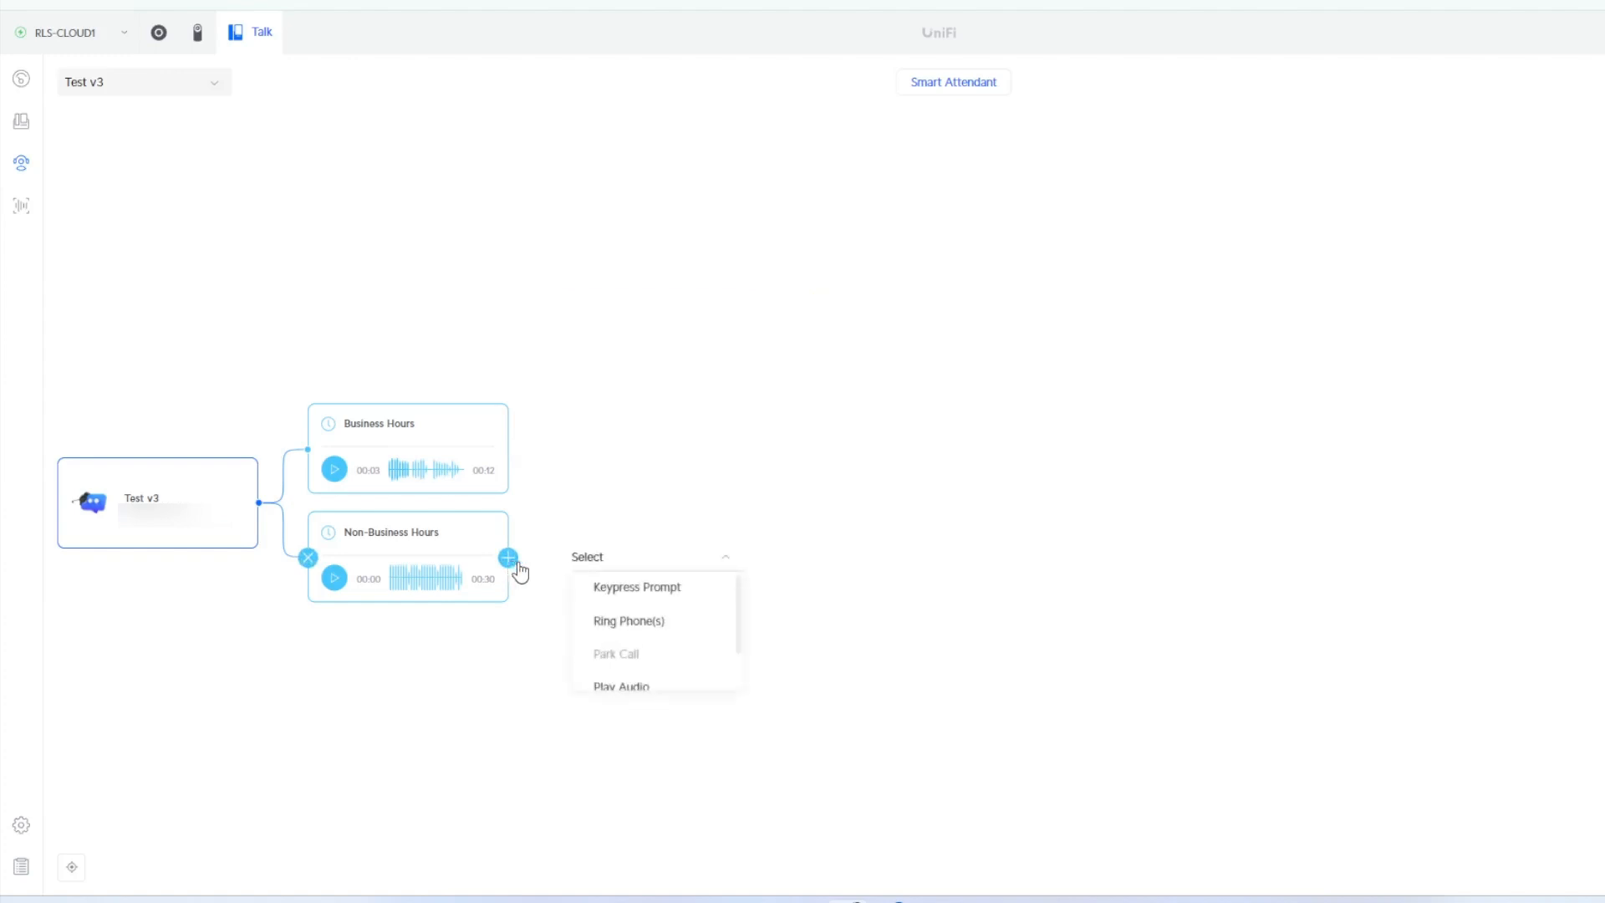
scroll(695, 609, "down", 1)
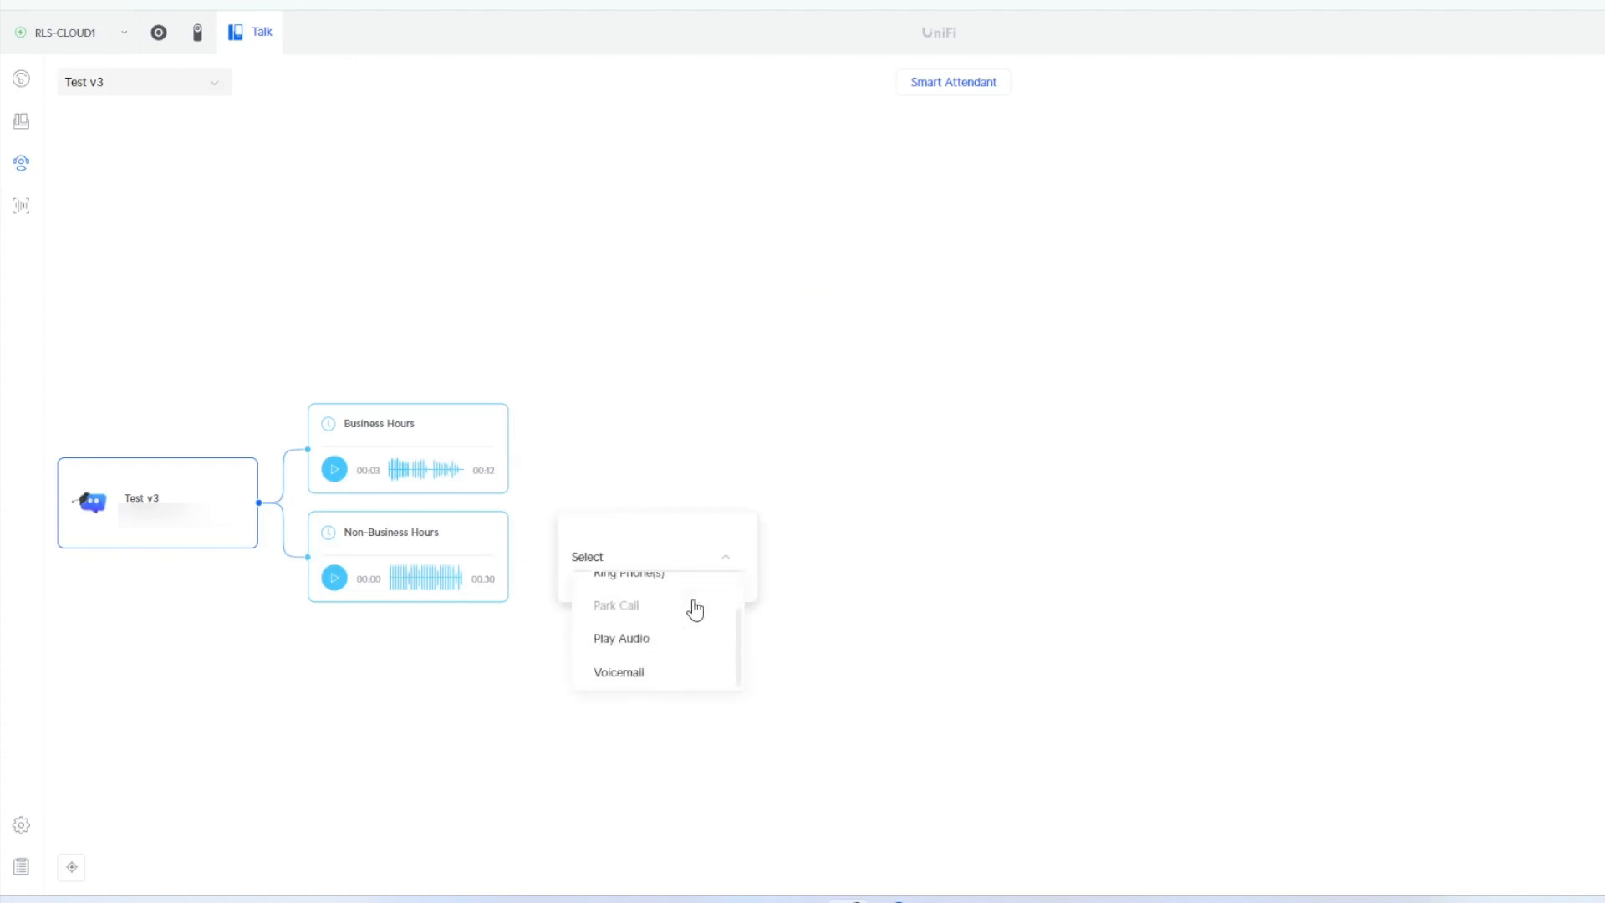
left_click(619, 682)
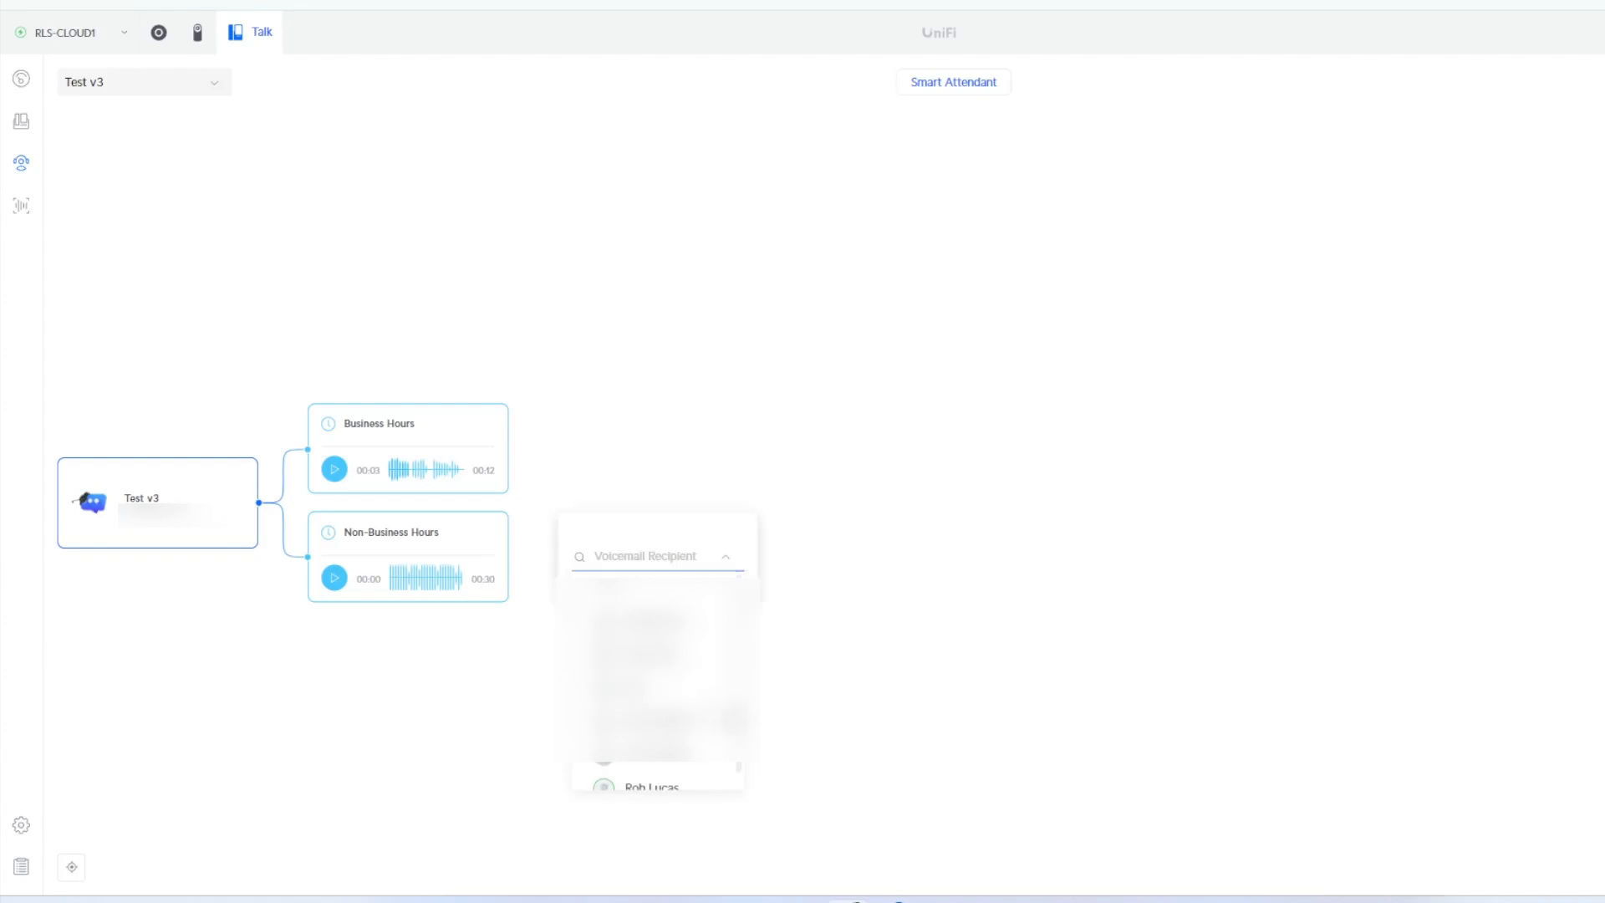
left_click(629, 778)
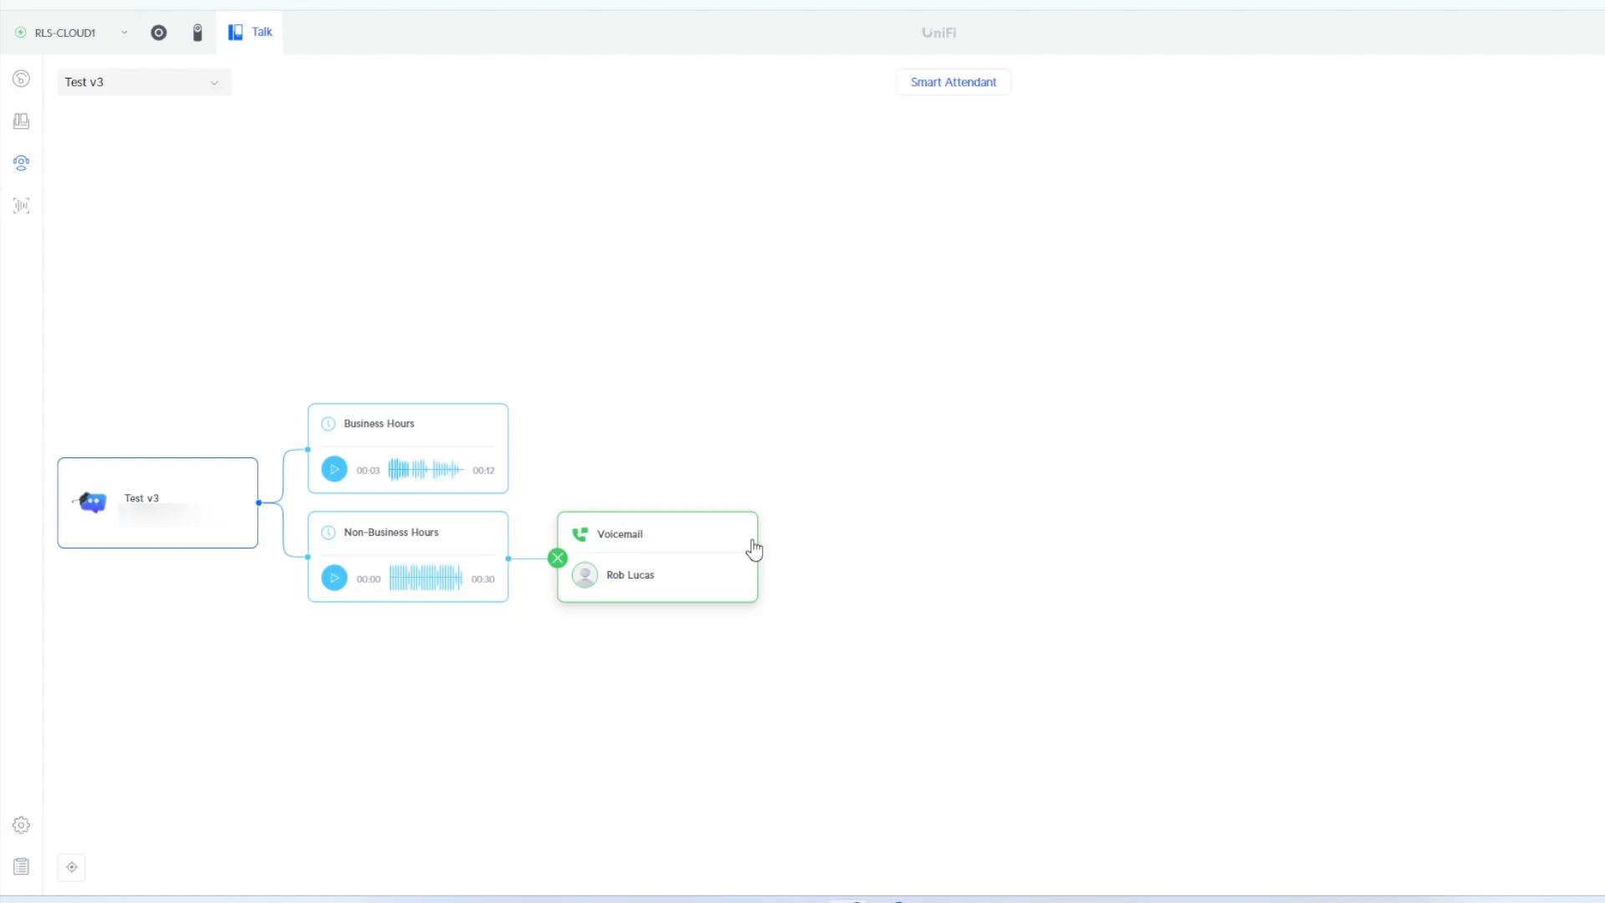
left_click(373, 421)
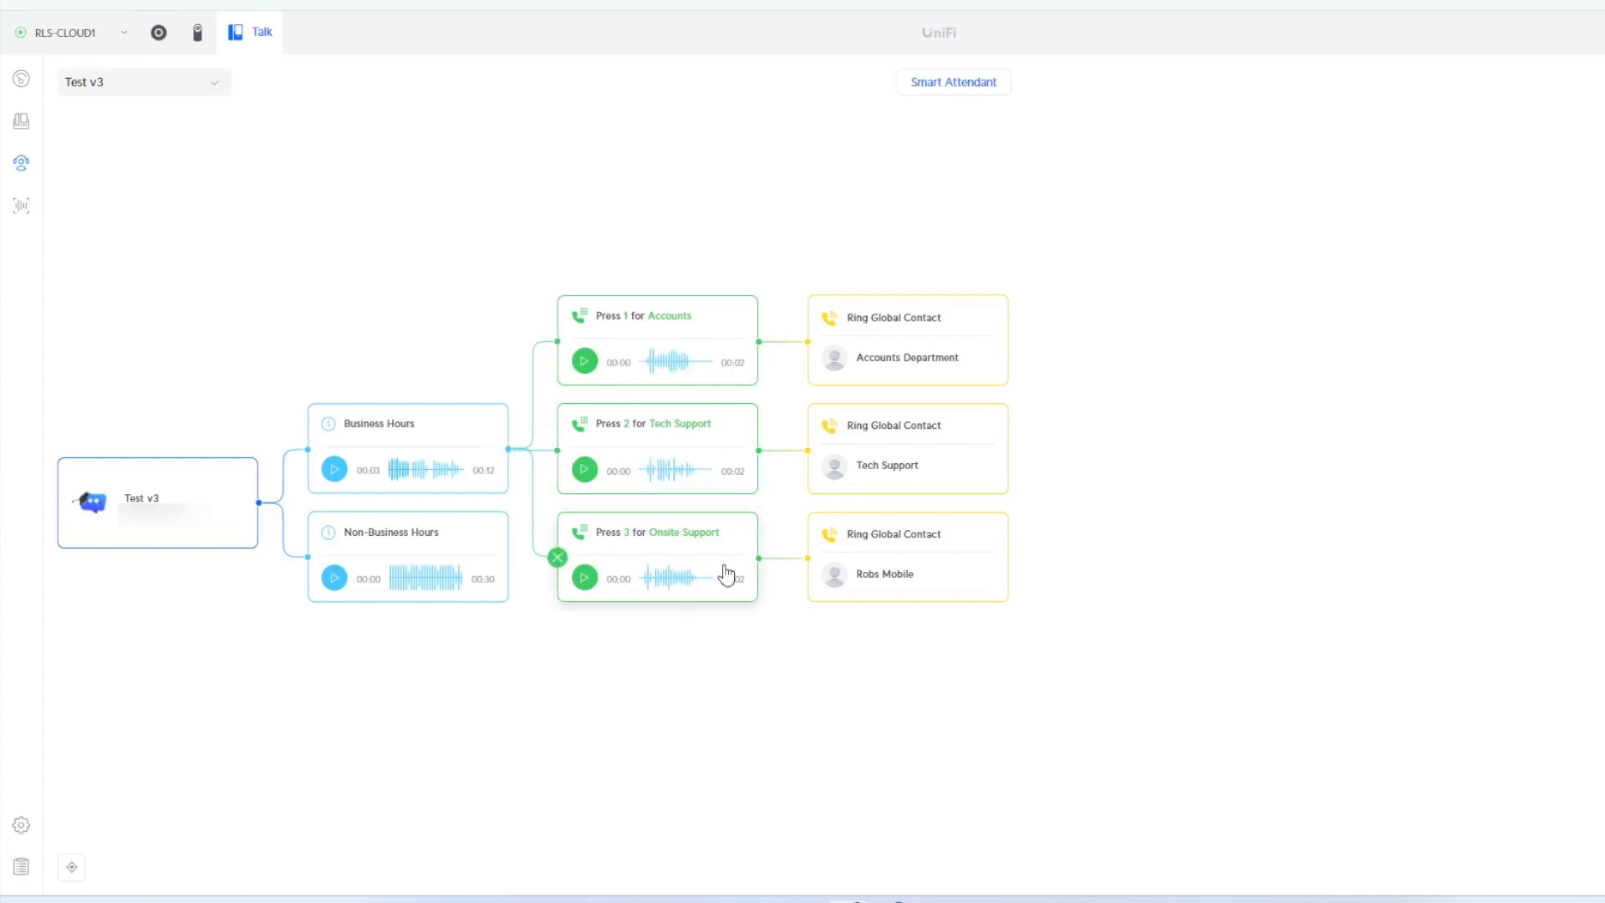
left_click(401, 571)
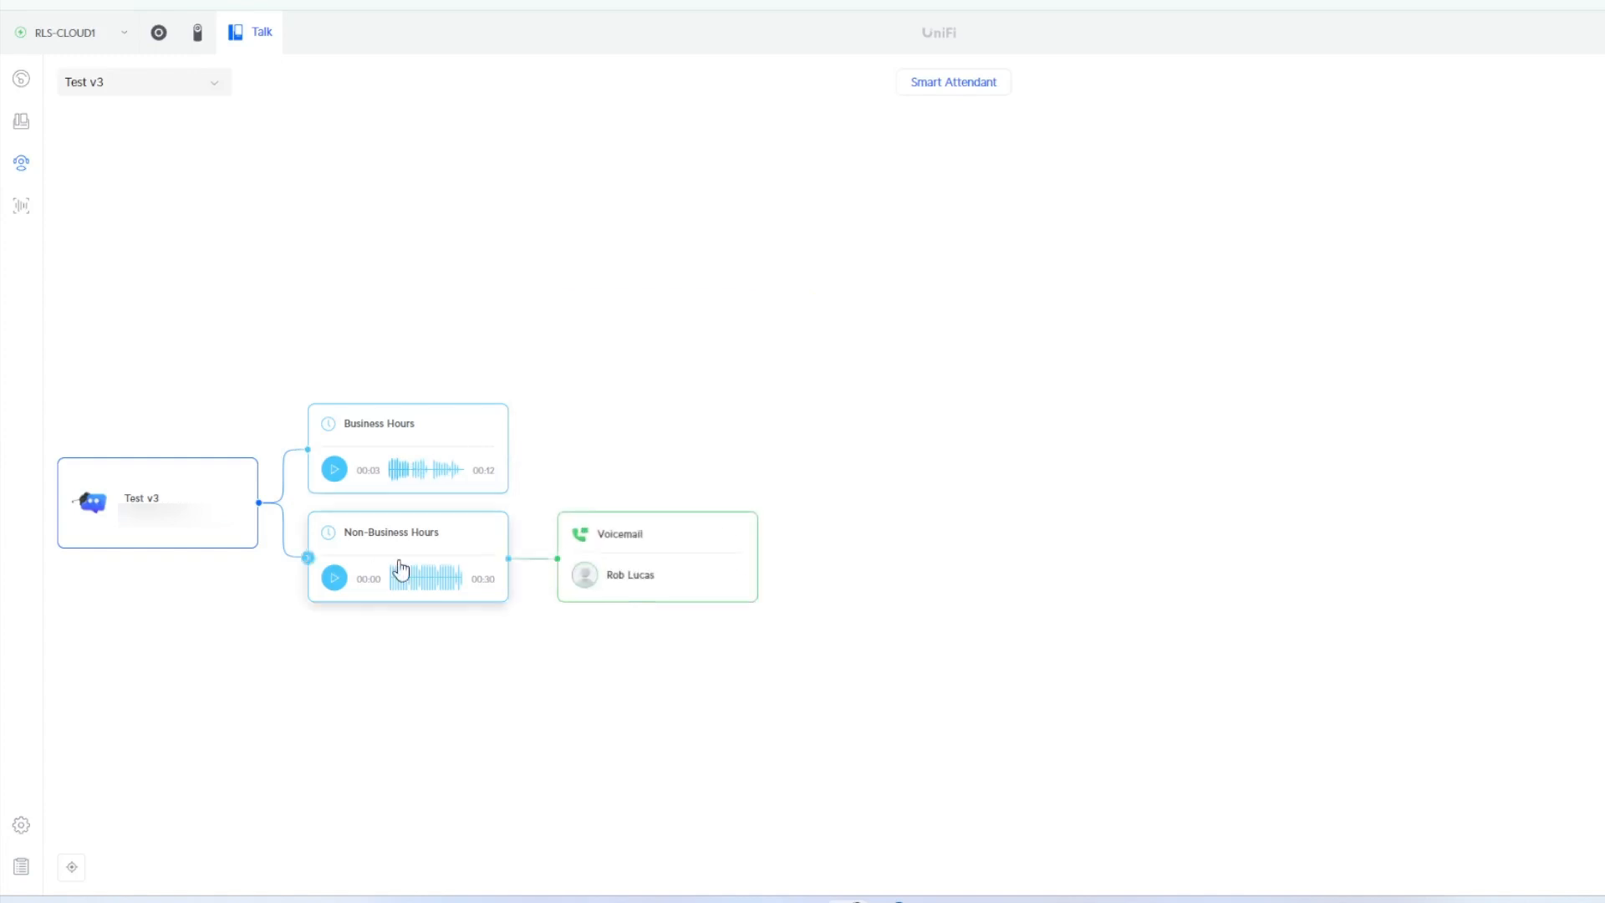